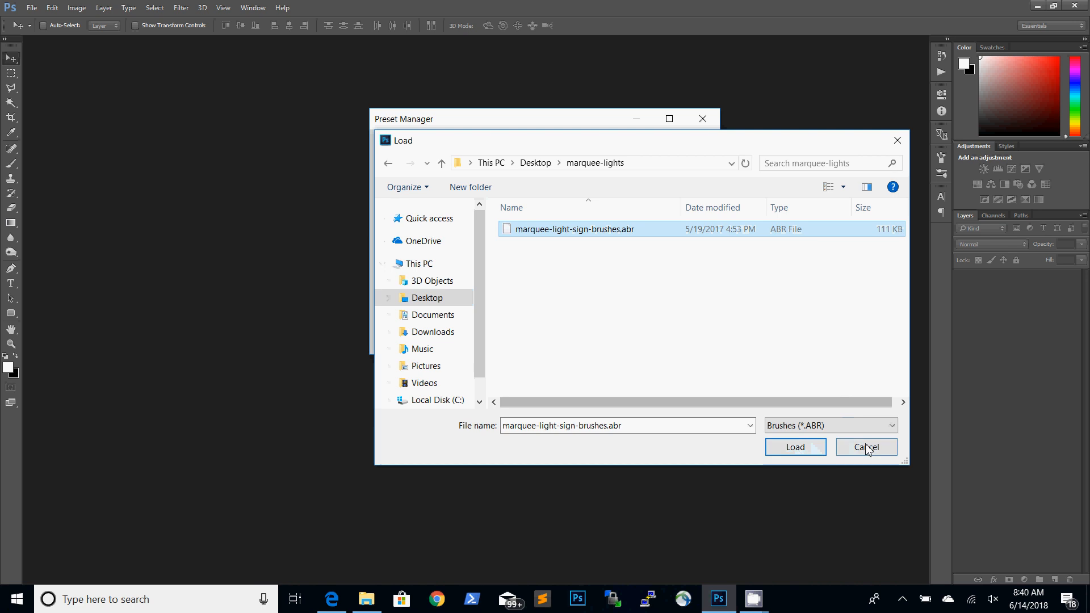
# Step: Switch the Preset Manager to Patterns and load marquee-light-sign-patterns.pat from the marquee-lights folder on the Desktop
pyautogui.click(869, 449)
pyautogui.click(520, 142)
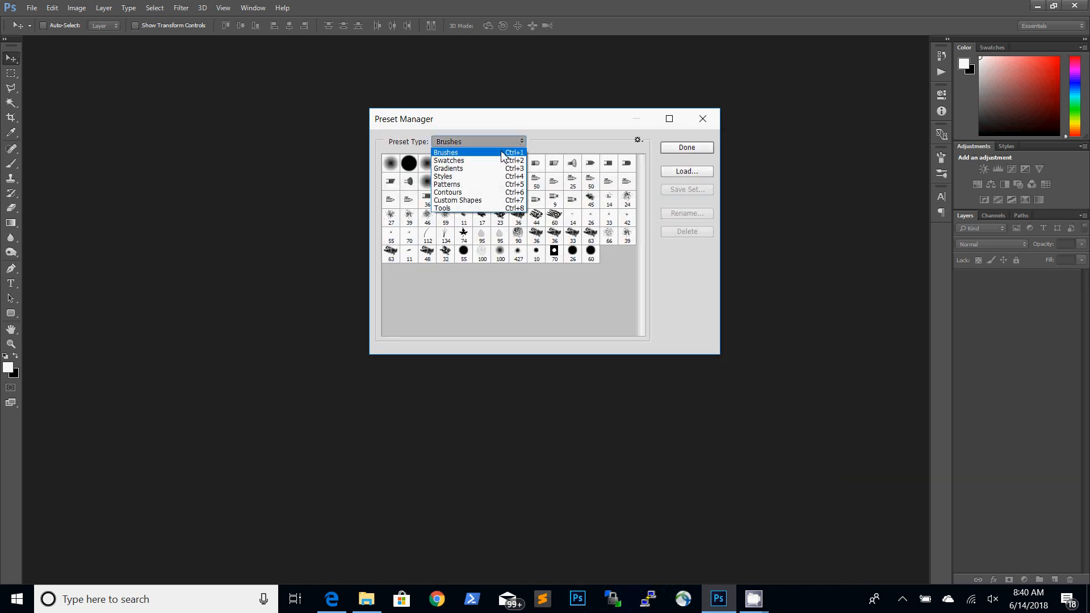
pyautogui.click(469, 183)
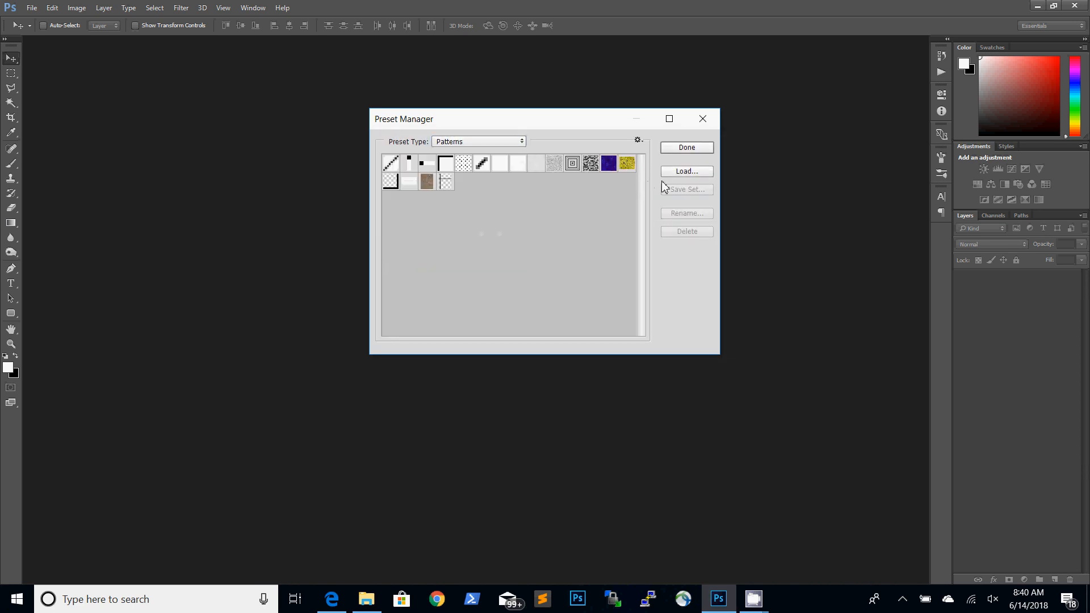
pyautogui.click(681, 175)
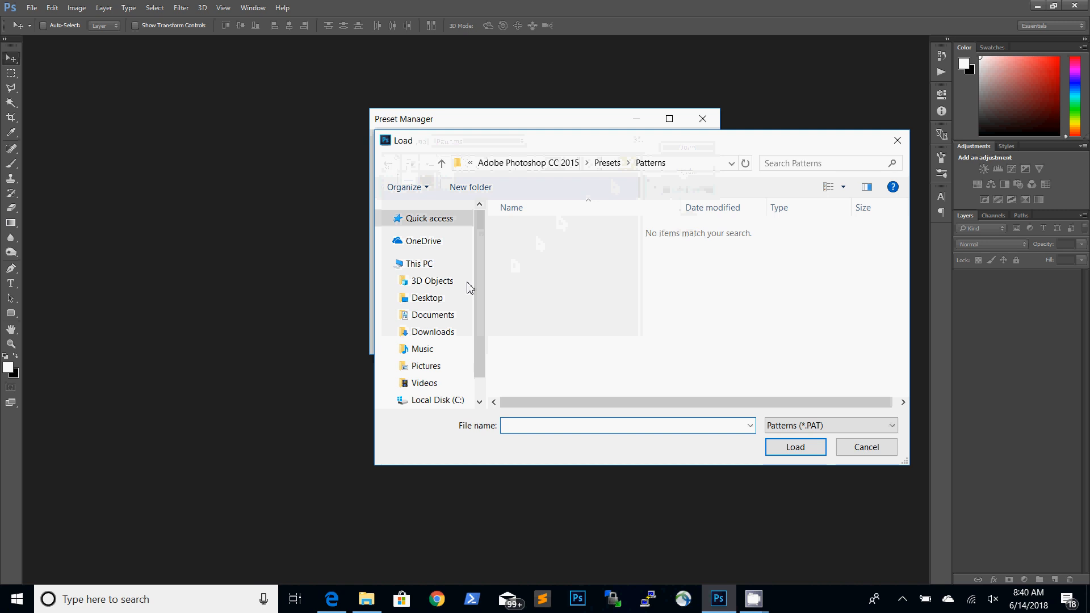
pyautogui.click(437, 302)
pyautogui.doubleClick(545, 233)
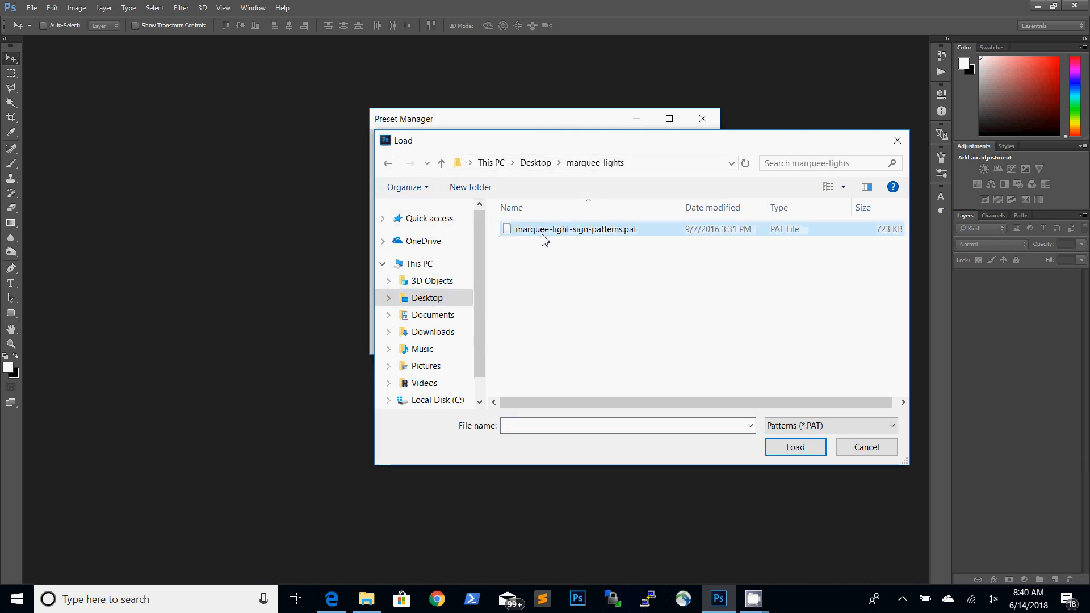
pyautogui.click(542, 234)
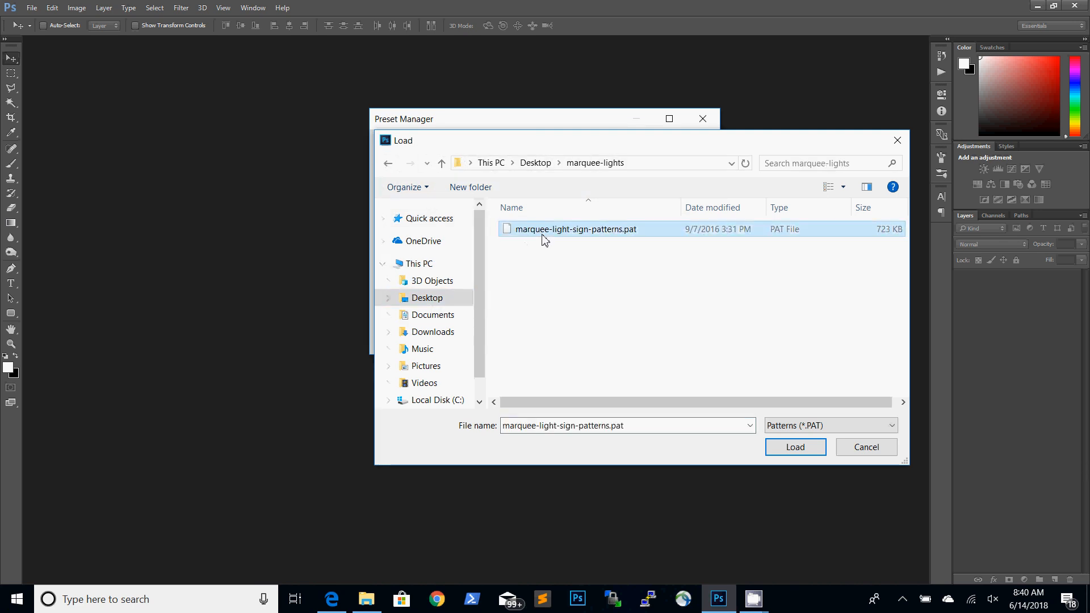
pyautogui.click(797, 448)
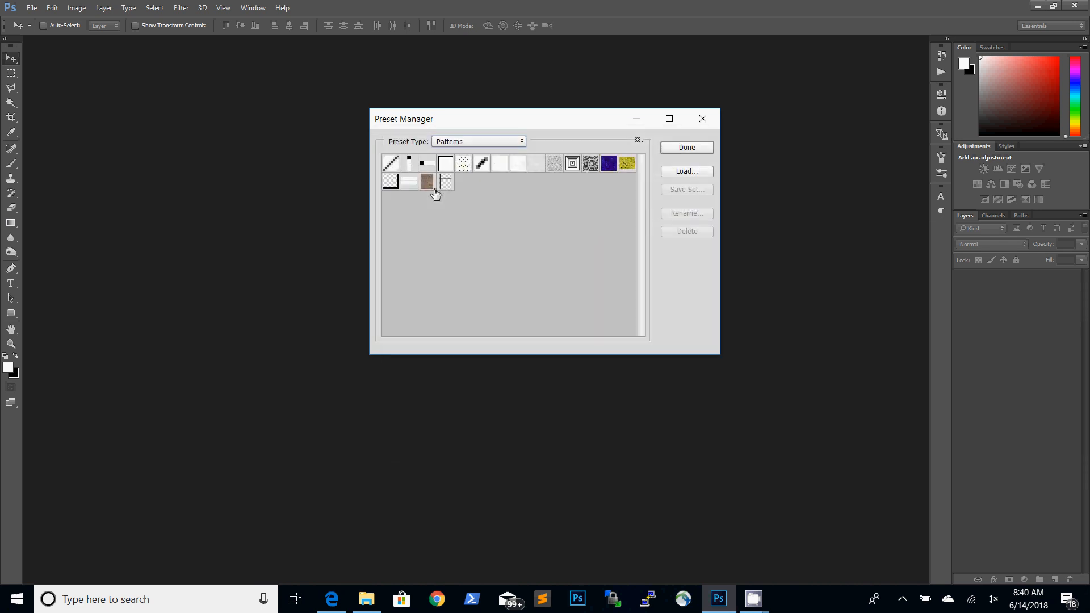
pyautogui.click(702, 118)
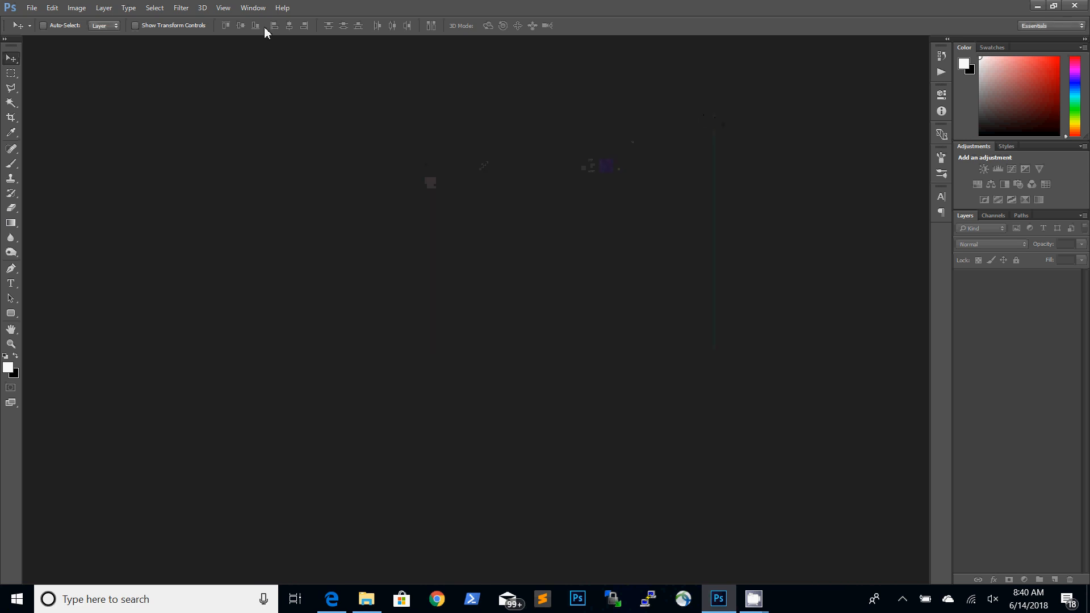
# Step: Load the action set MARQUEE LIGHT SIGN by PSDDUDE.atn from the marquee-lights folder on the Desktop
pyautogui.click(253, 8)
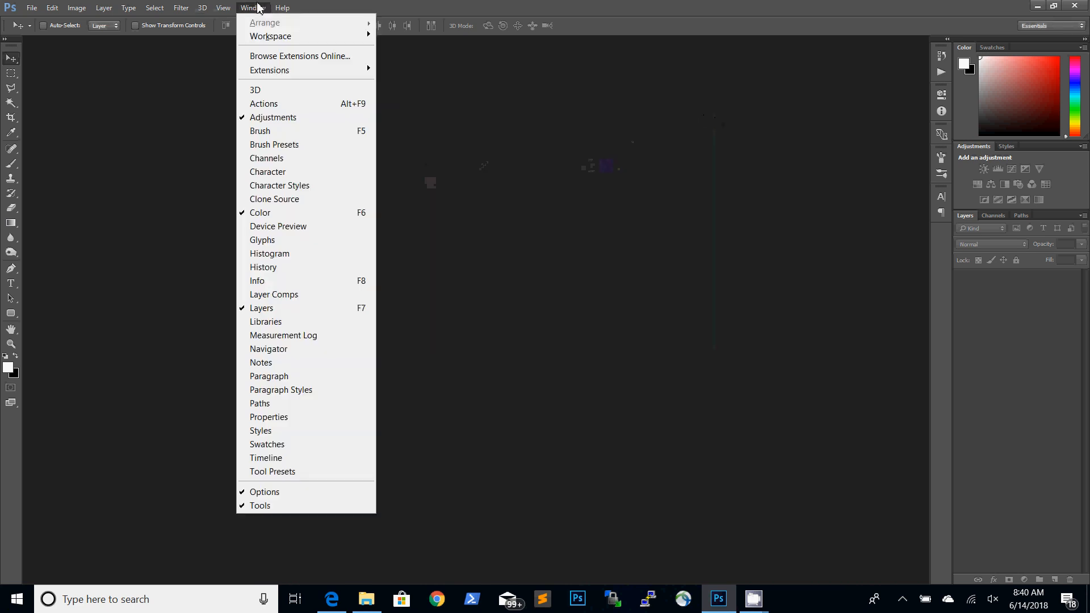
pyautogui.click(264, 103)
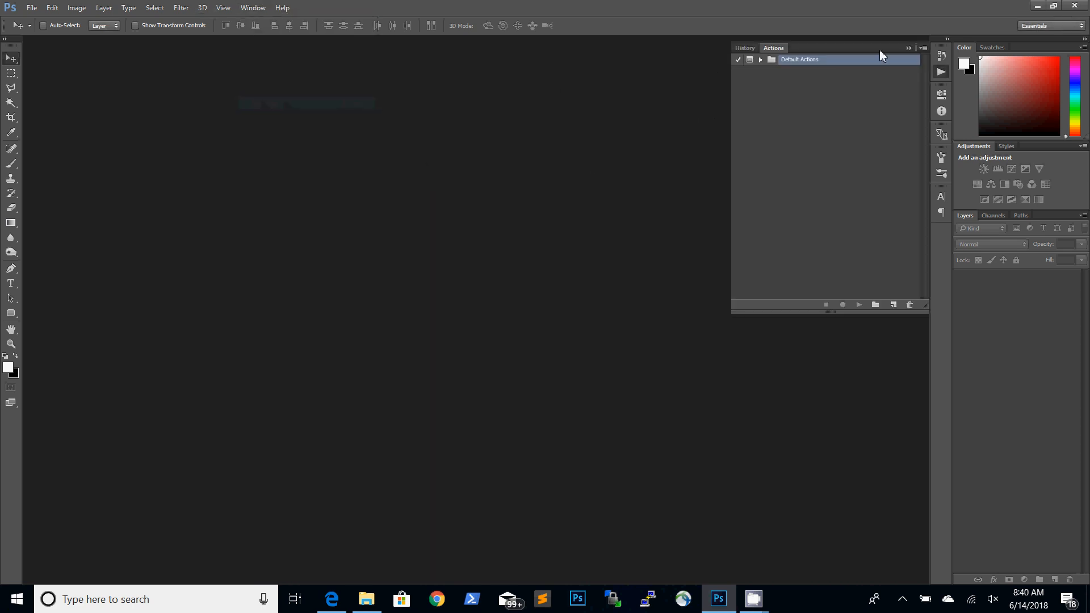
pyautogui.click(923, 48)
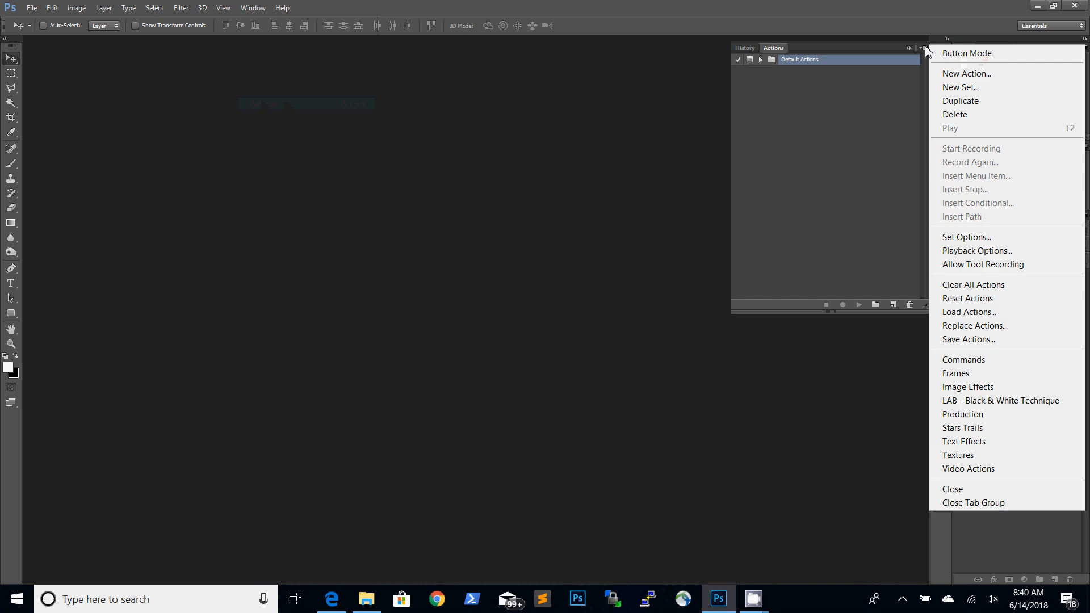
pyautogui.click(991, 313)
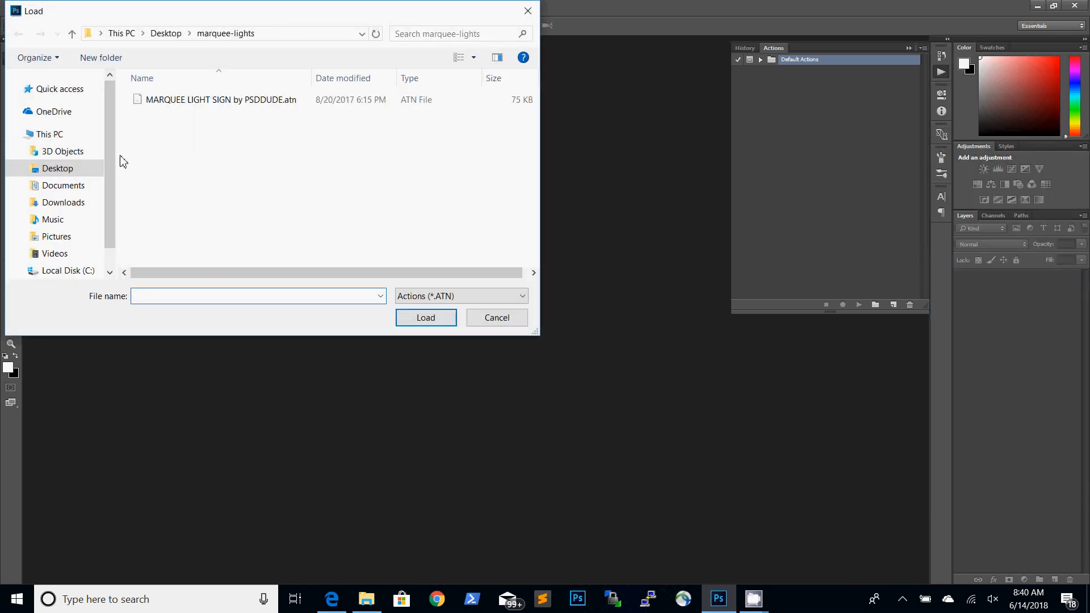
pyautogui.click(73, 173)
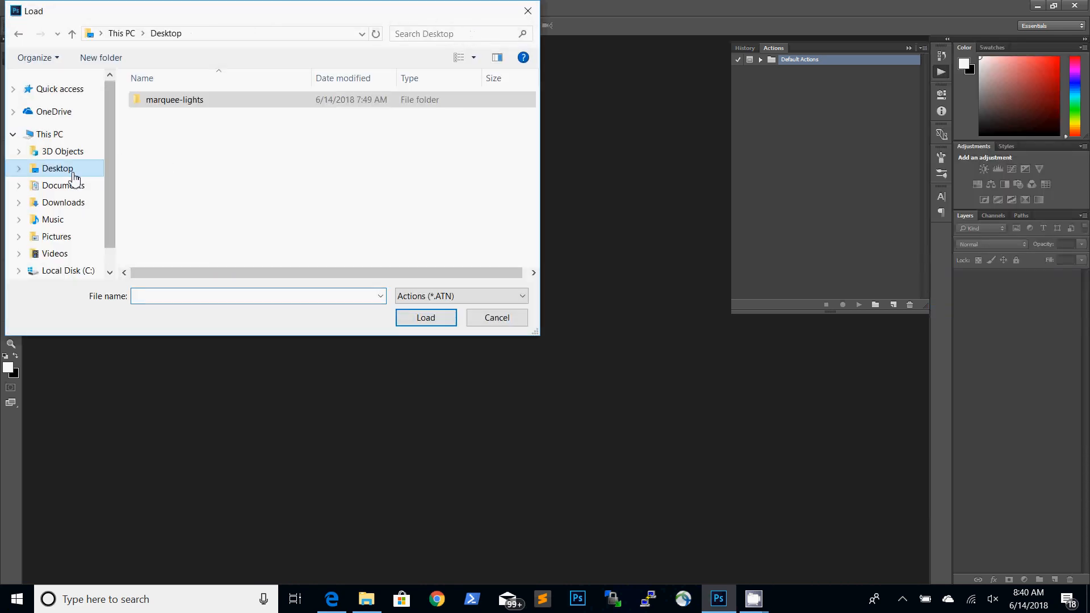
pyautogui.doubleClick(180, 101)
pyautogui.click(180, 101)
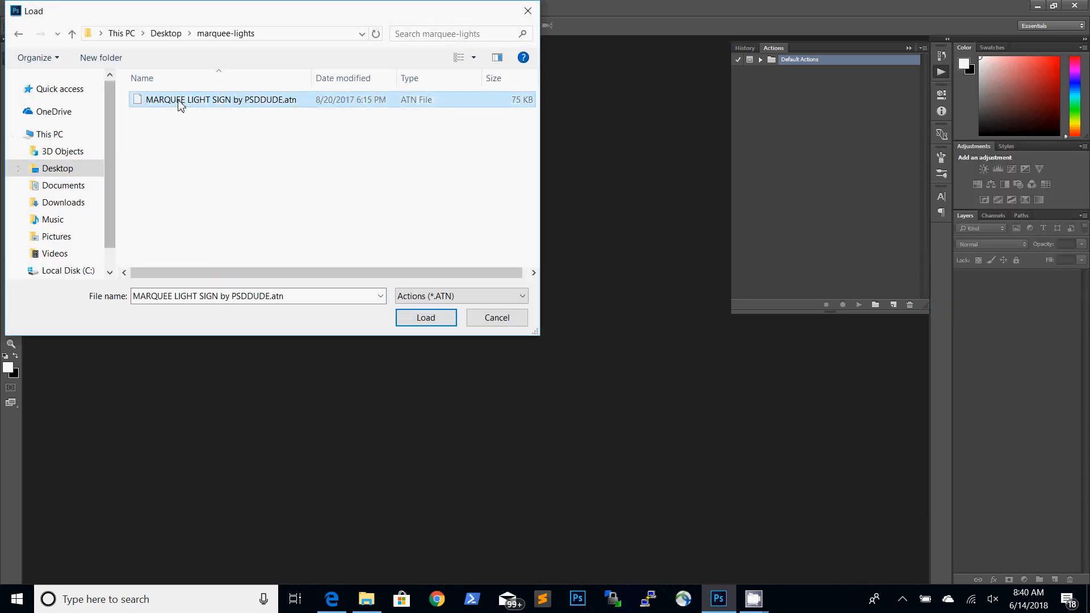
pyautogui.click(426, 317)
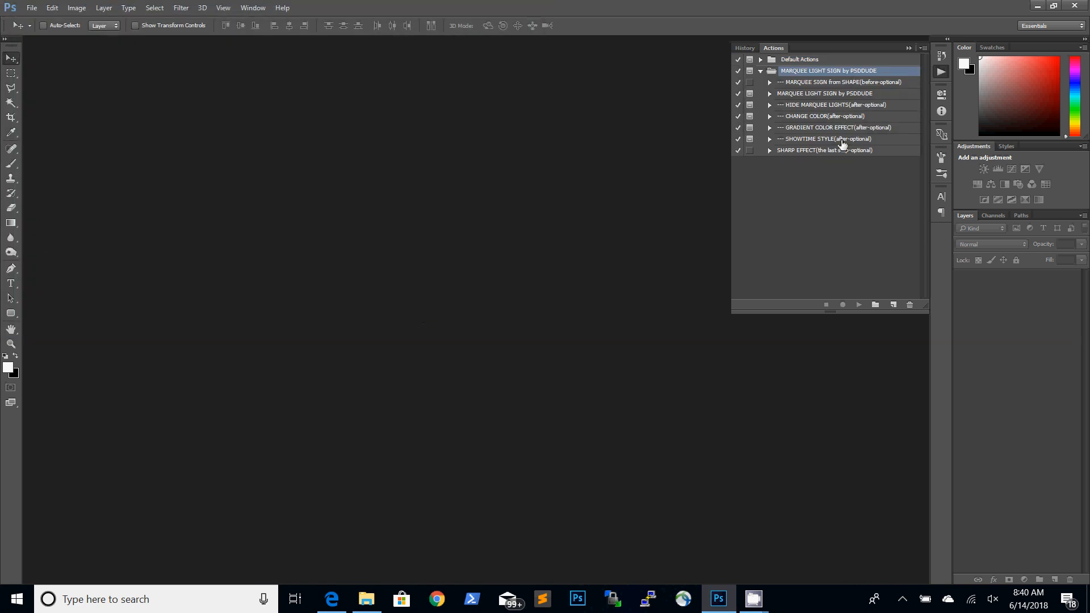
# Step: Create a new 900 x 700 pixel document at 72 pixels/inch in RGB Color with a white background
pyautogui.click(32, 8)
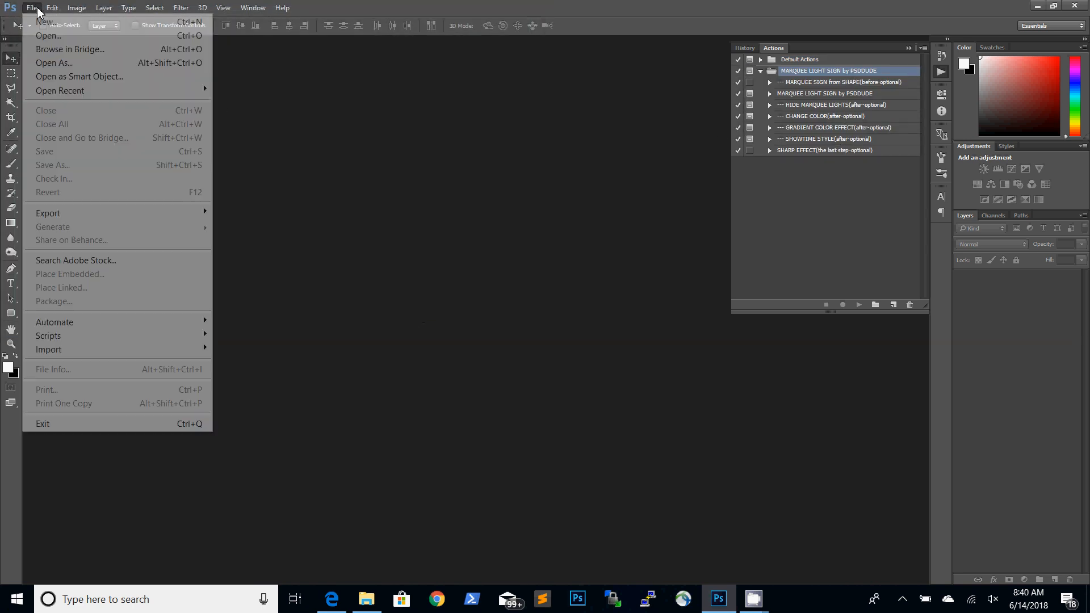
pyautogui.click(40, 23)
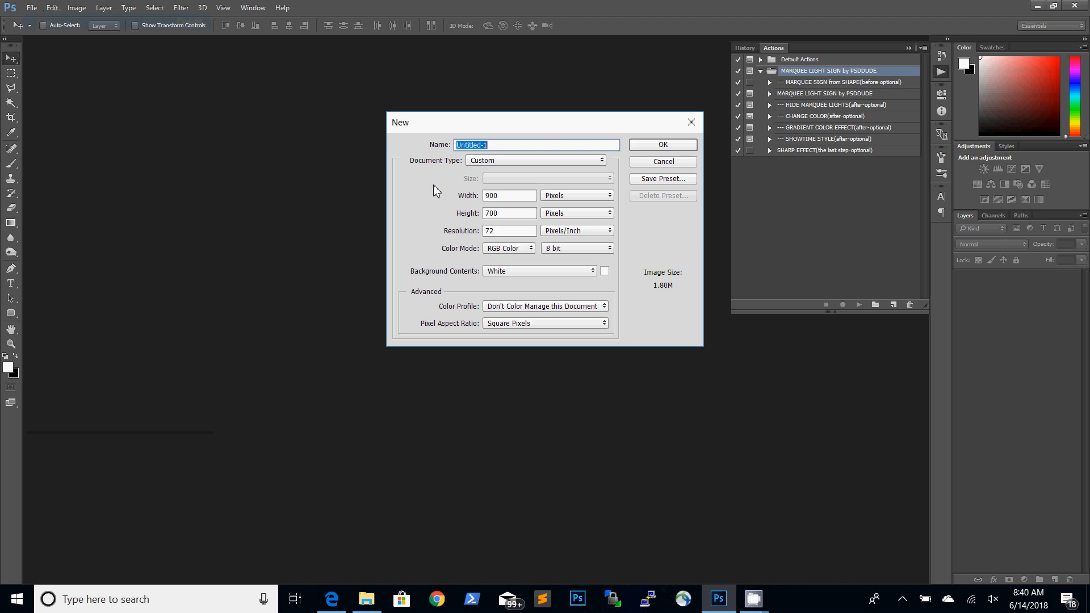
pyautogui.doubleClick(493, 228)
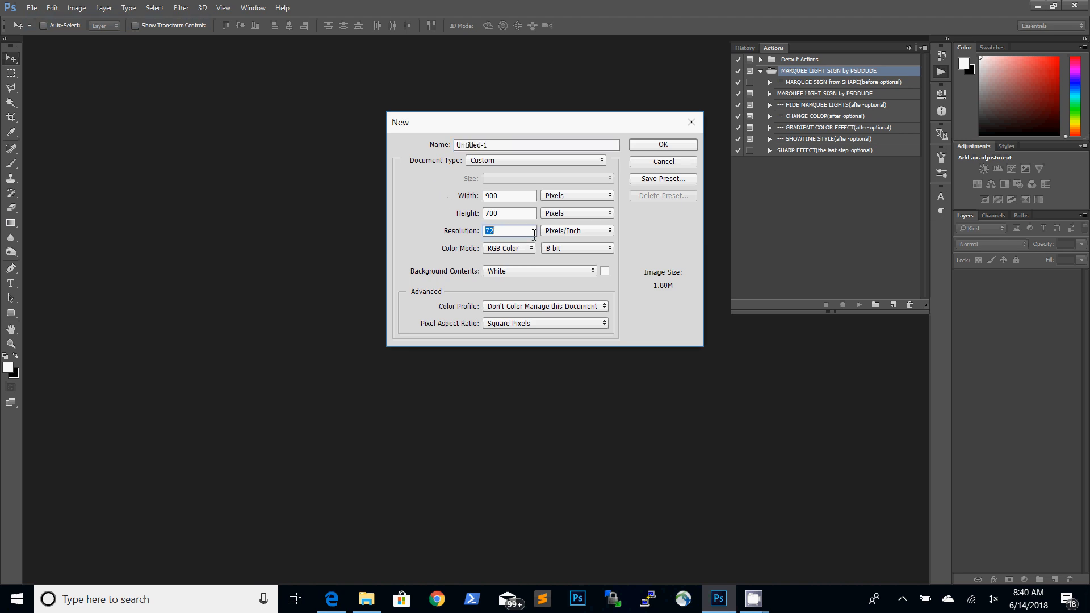
pyautogui.click(518, 248)
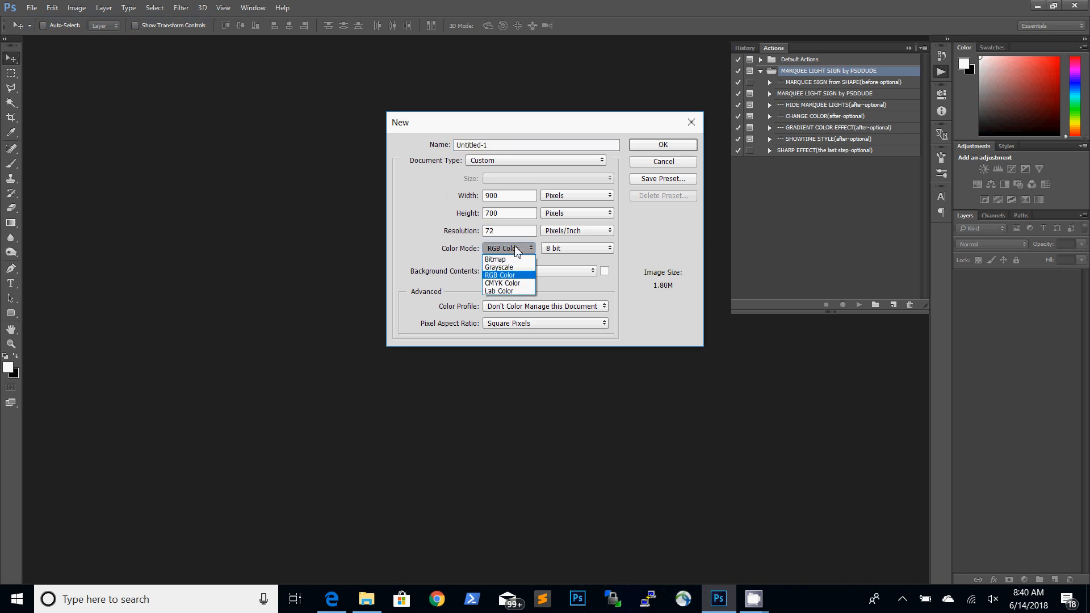
pyautogui.click(498, 282)
pyautogui.click(658, 145)
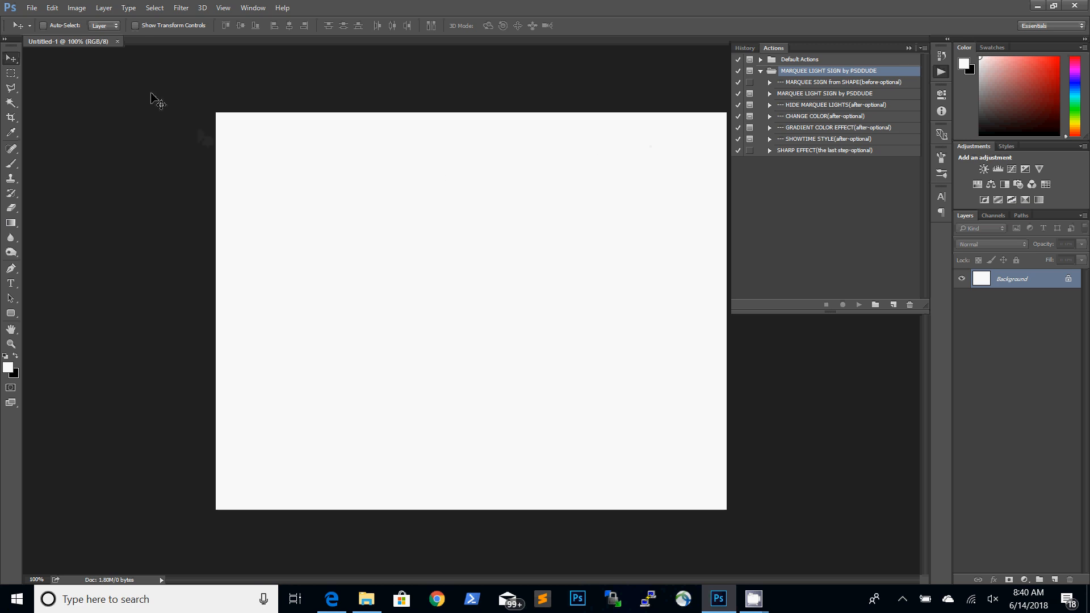
# Step: Play the MARQUEE LIGHT SIGN by PSDDUDE action to read its requirements, and stop it there
pyautogui.click(799, 94)
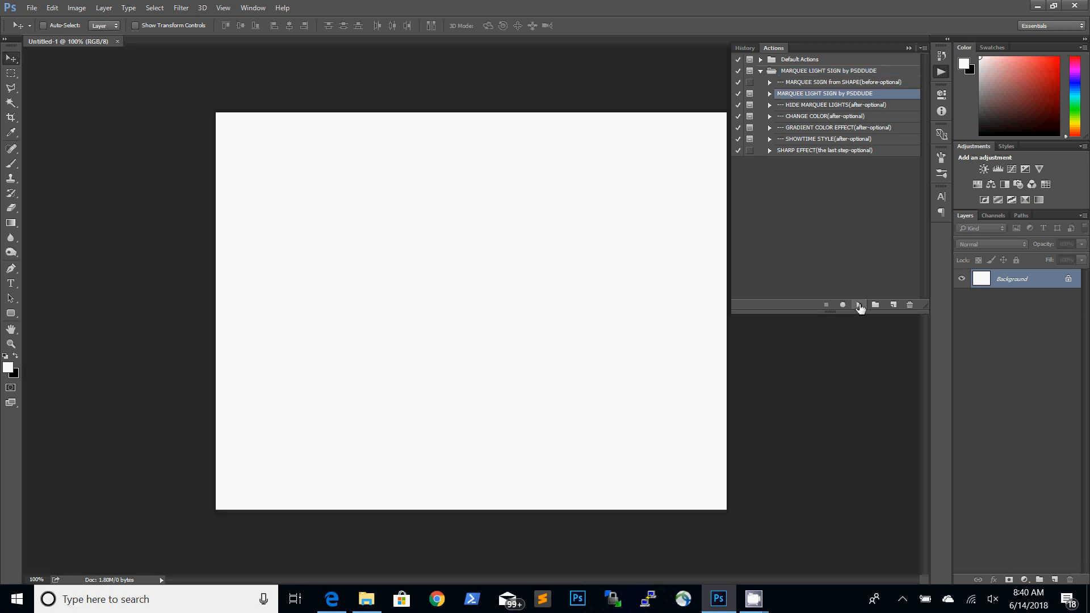
pyautogui.click(859, 305)
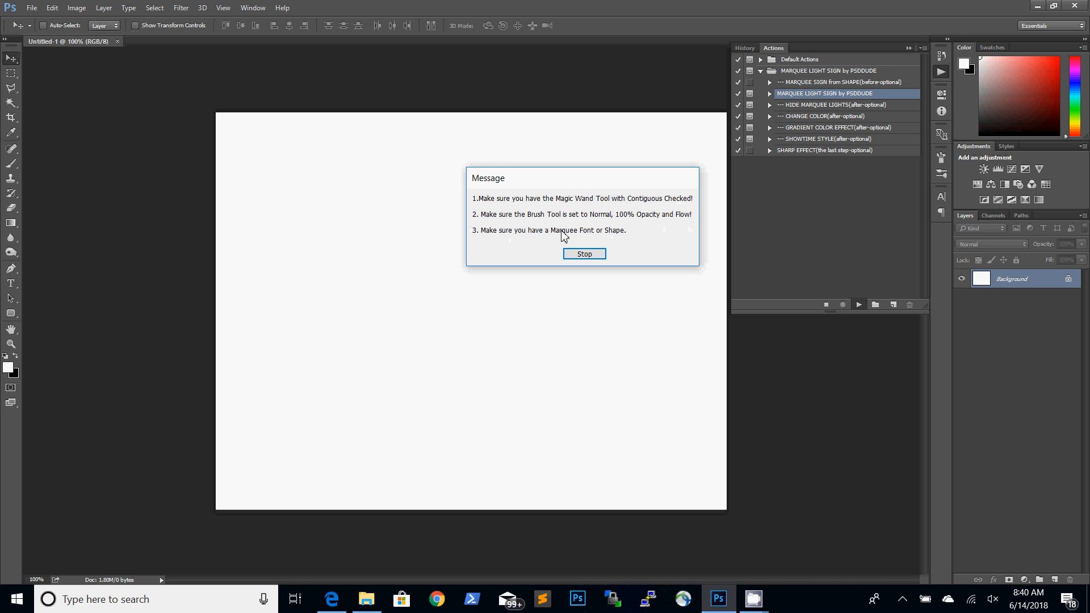
pyautogui.click(584, 253)
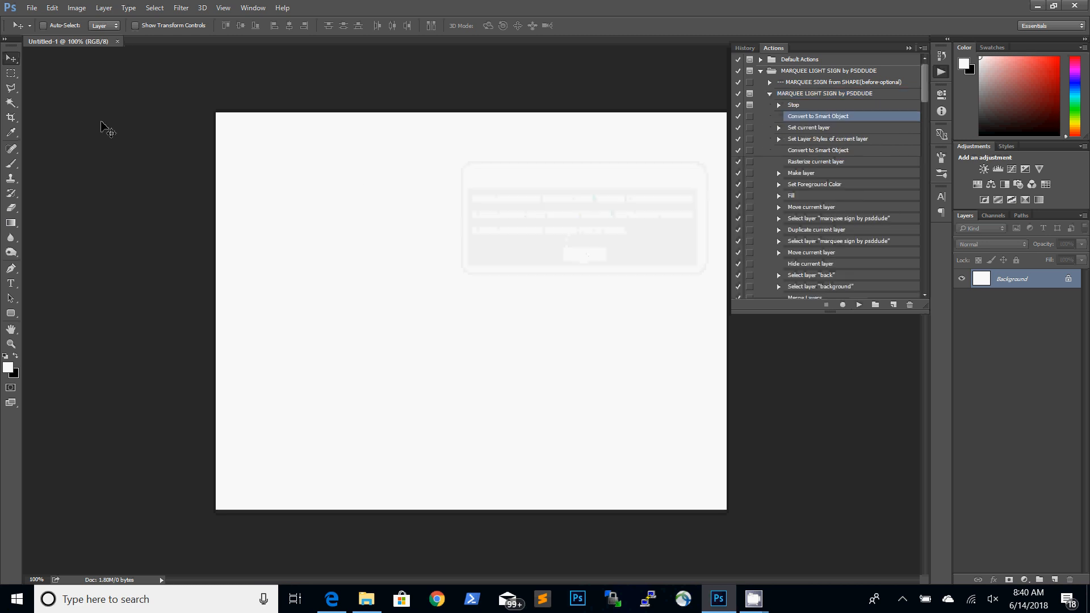
# Step: Check the Magic Wand's Contiguous option and the mode, opacity and flow of the Brush and Eraser tools
pyautogui.click(11, 103)
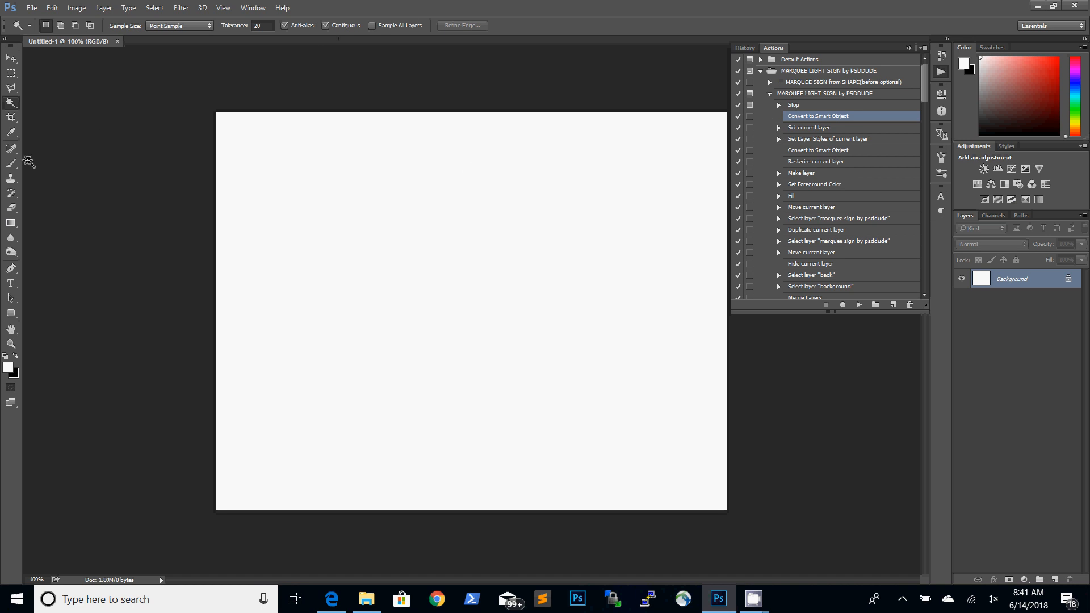
pyautogui.click(18, 170)
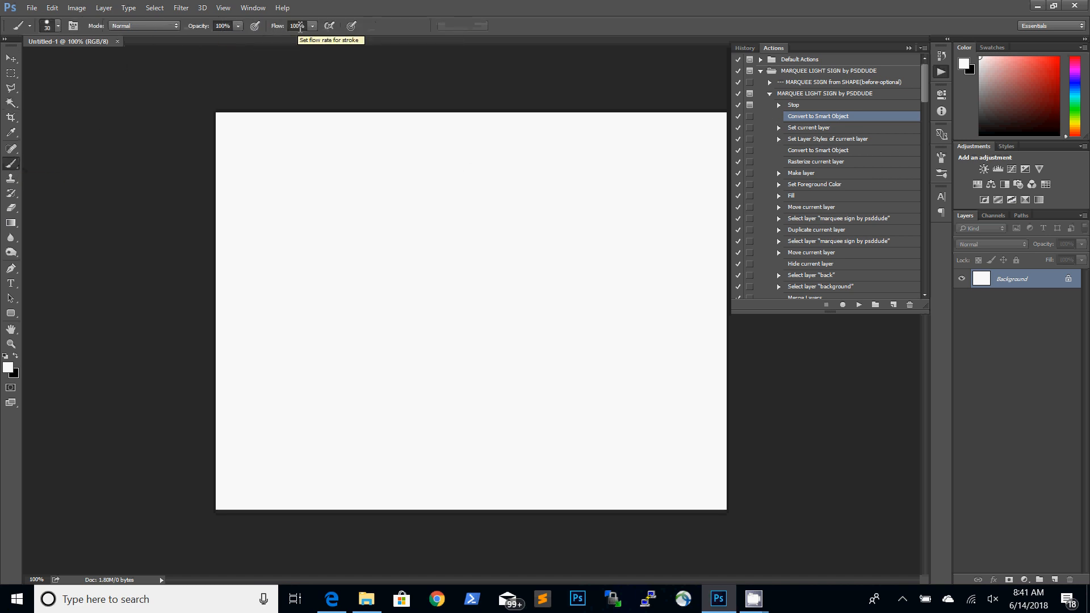
pyautogui.click(11, 208)
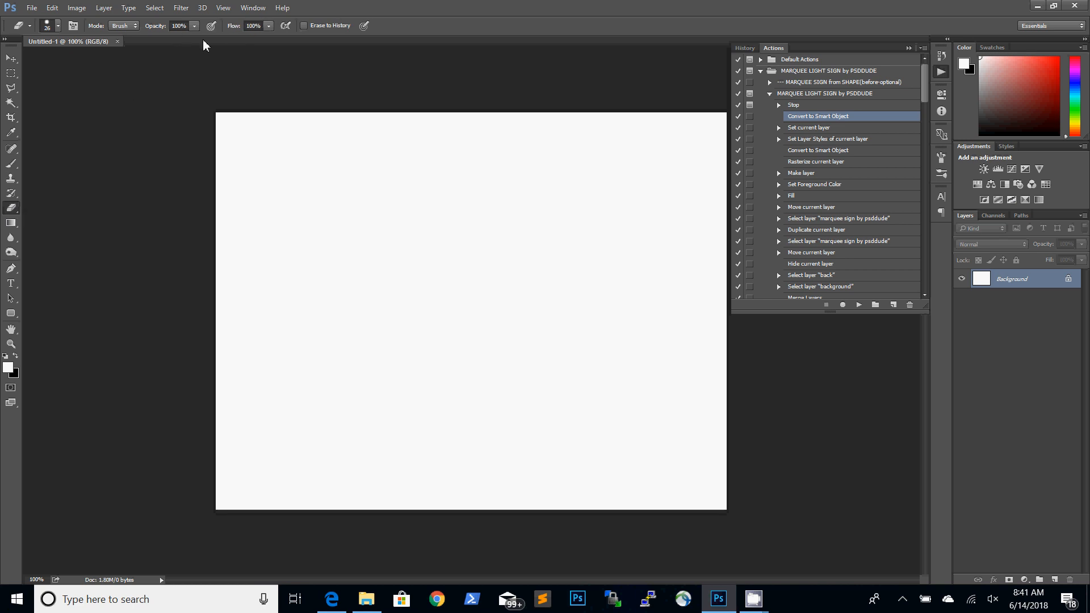
# Step: Set the Type tool's font to Budmo Jiggler and glance at the web browser
pyautogui.click(11, 284)
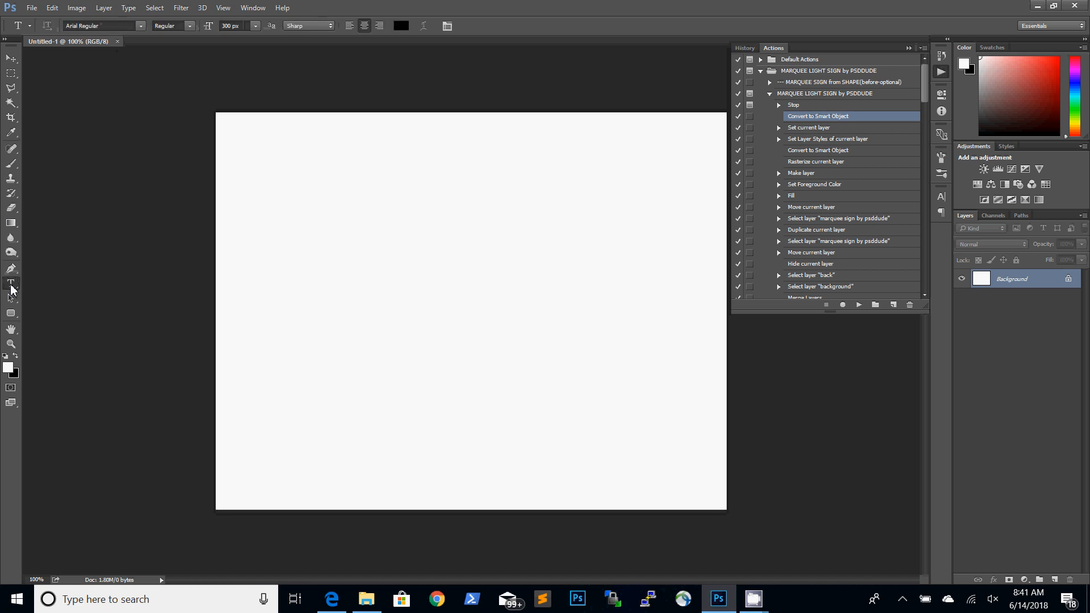
pyautogui.click(141, 27)
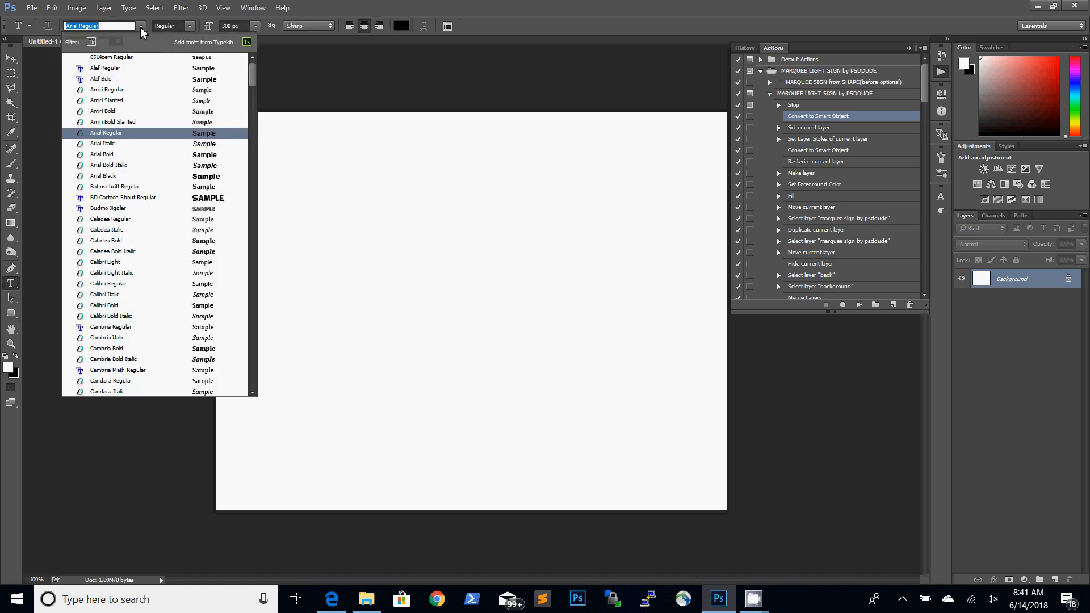
pyautogui.write('Bud')
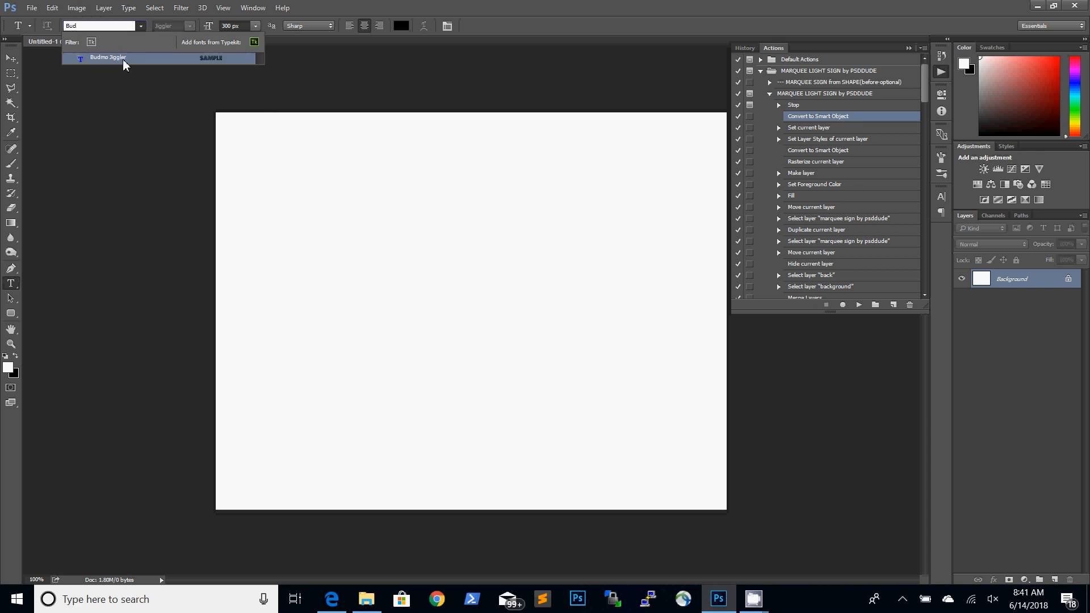
pyautogui.click(124, 60)
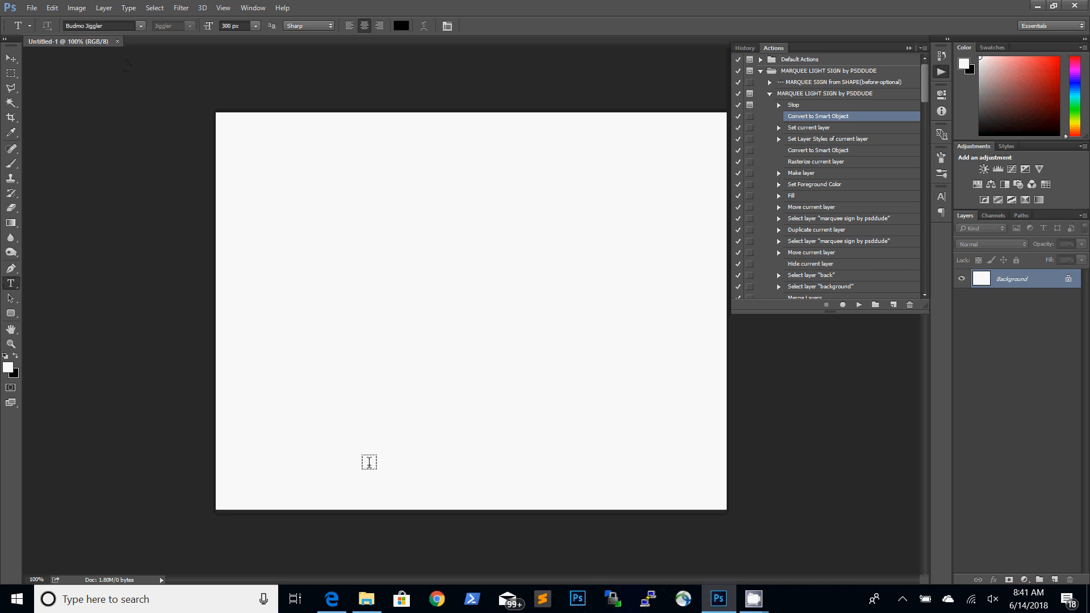
pyautogui.click(332, 601)
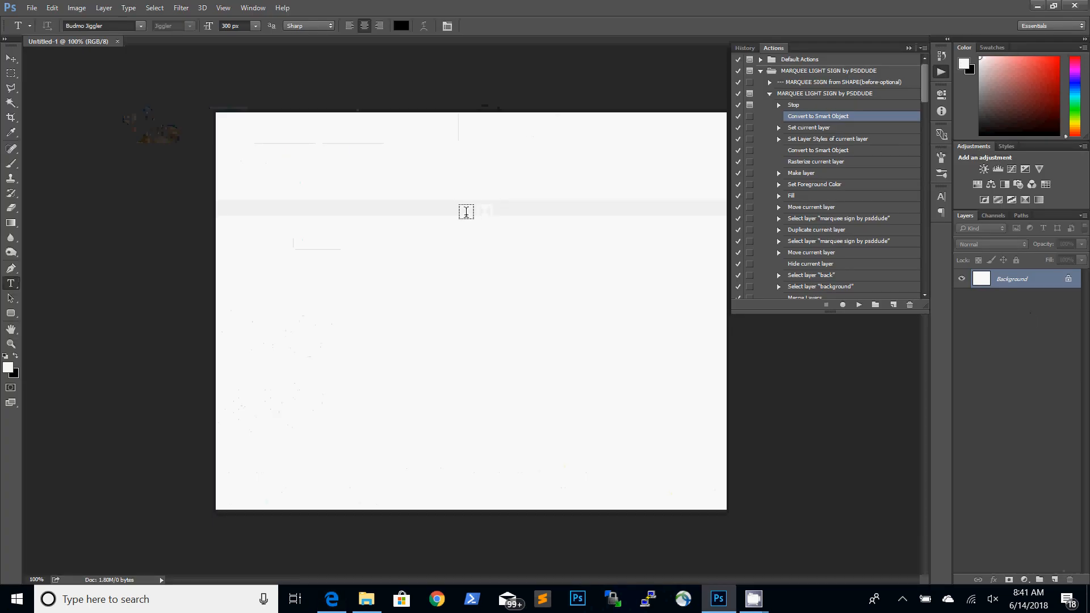
# Step: Add the text PSD to the upper half of the canvas as a new type layer
pyautogui.click(358, 291)
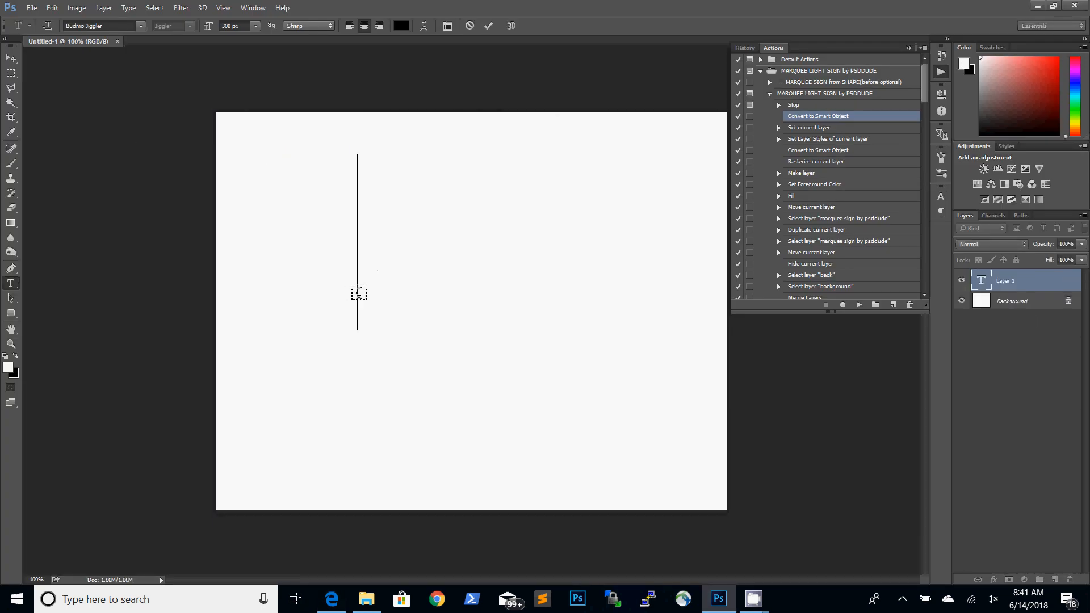
pyautogui.write('PSD')
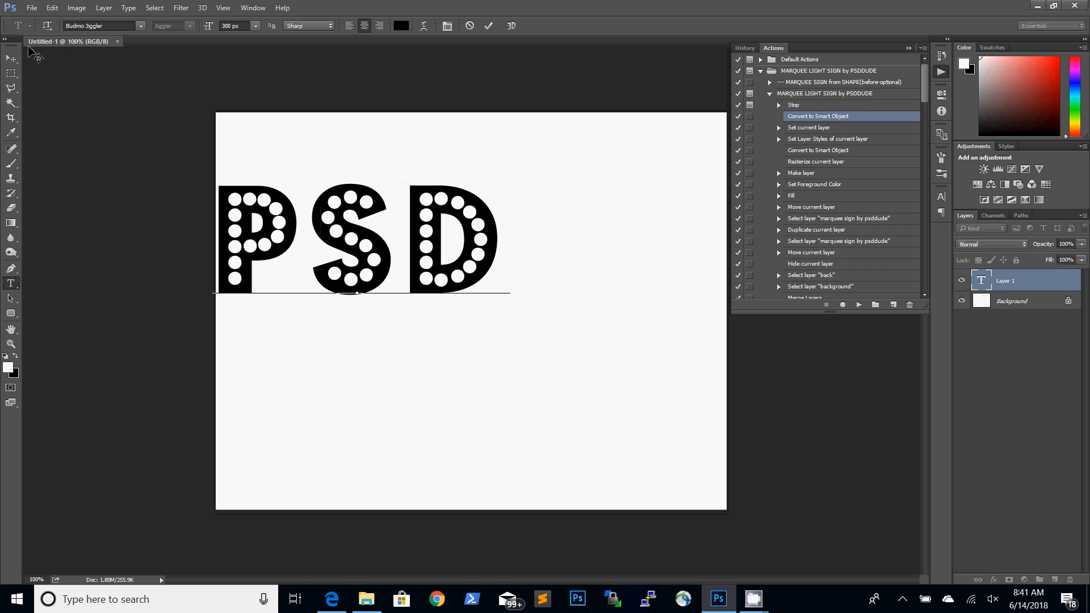
pyautogui.click(11, 58)
# Step: Move the PSD text to the middle of the canvas and scale it proportionally to about 155%
pyautogui.moveTo(377, 248); pyautogui.dragTo(451, 291)
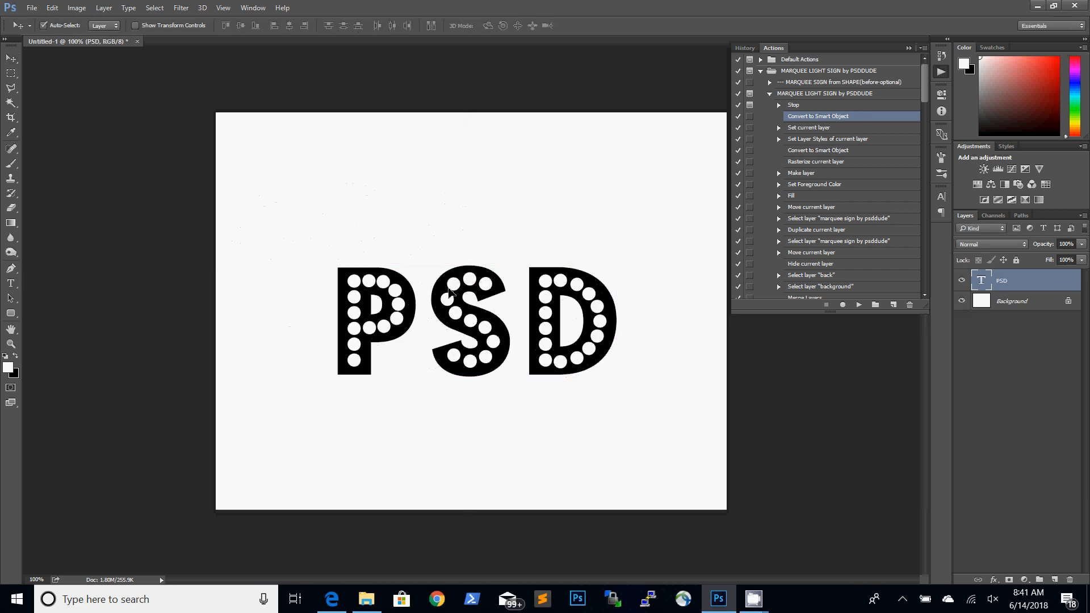
pyautogui.hotkey('ctrl', 't')
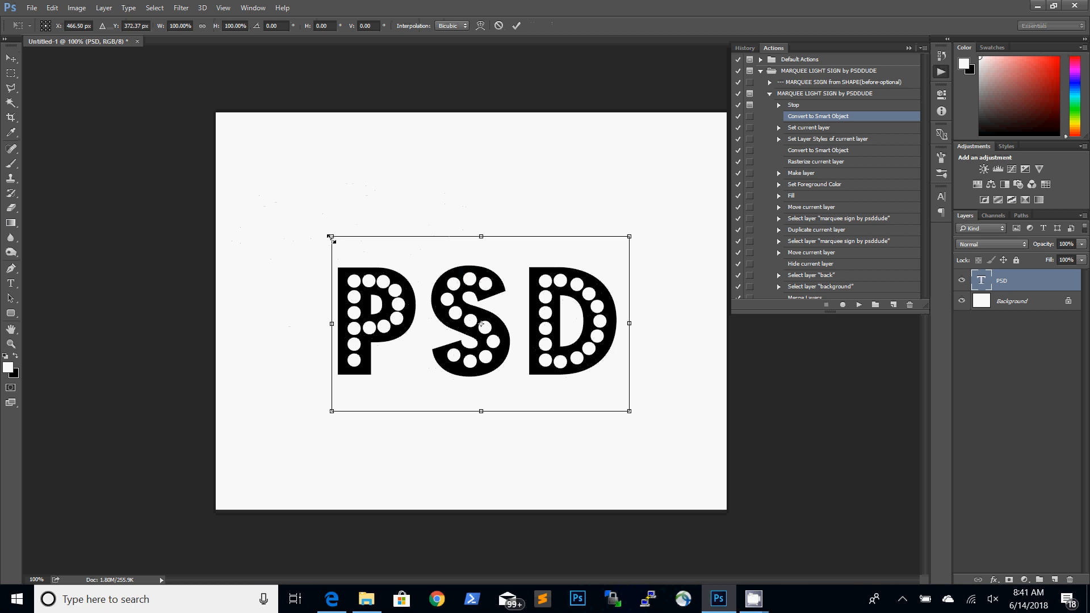
pyautogui.moveTo(331, 238); pyautogui.dragTo(266, 165)
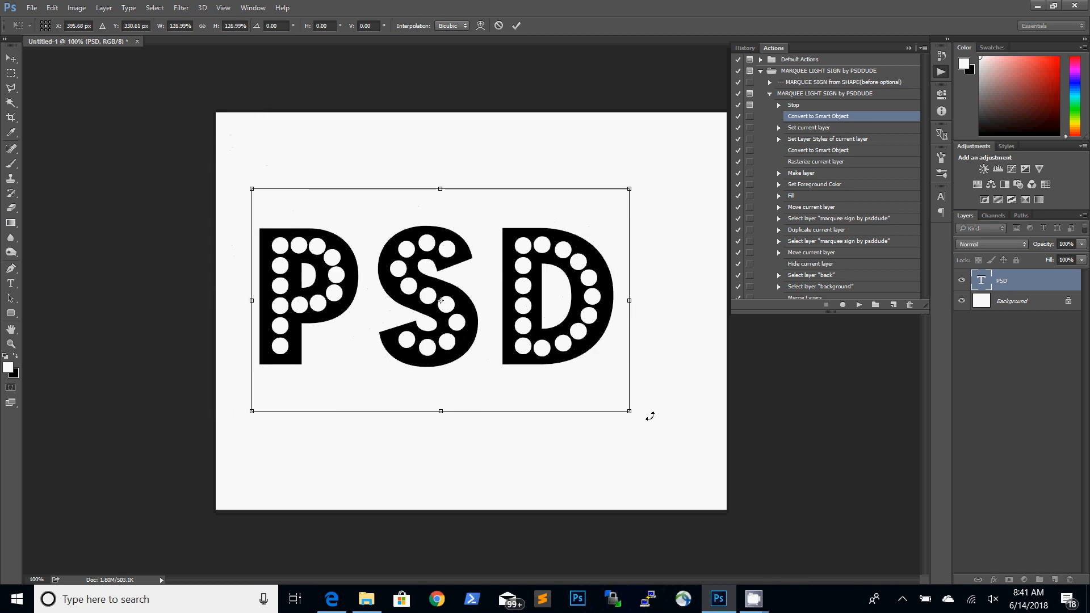
pyautogui.moveTo(629, 411); pyautogui.dragTo(712, 464)
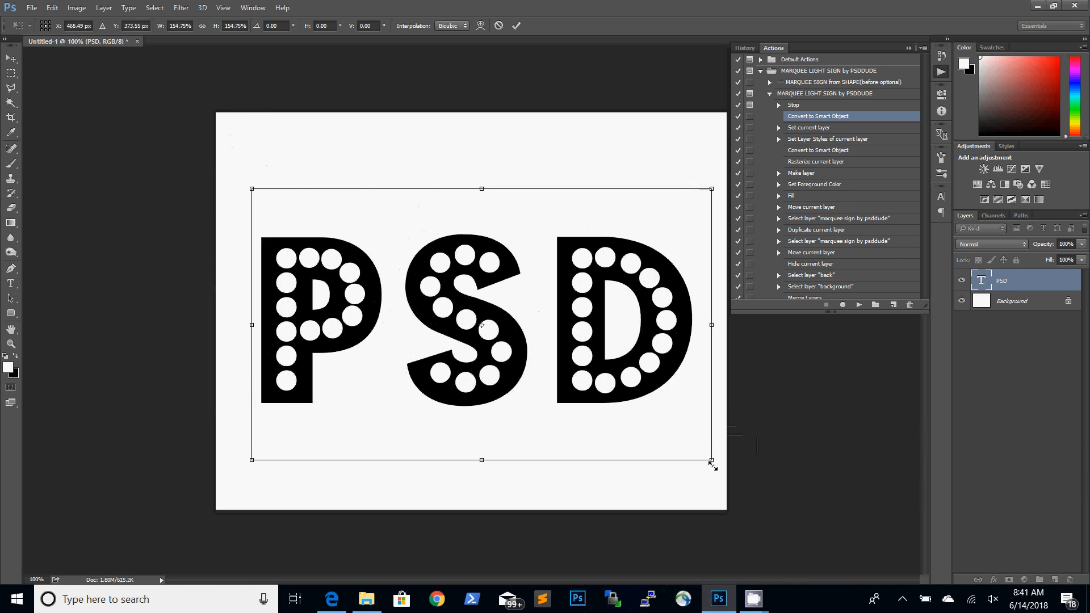
pyautogui.press('Return')
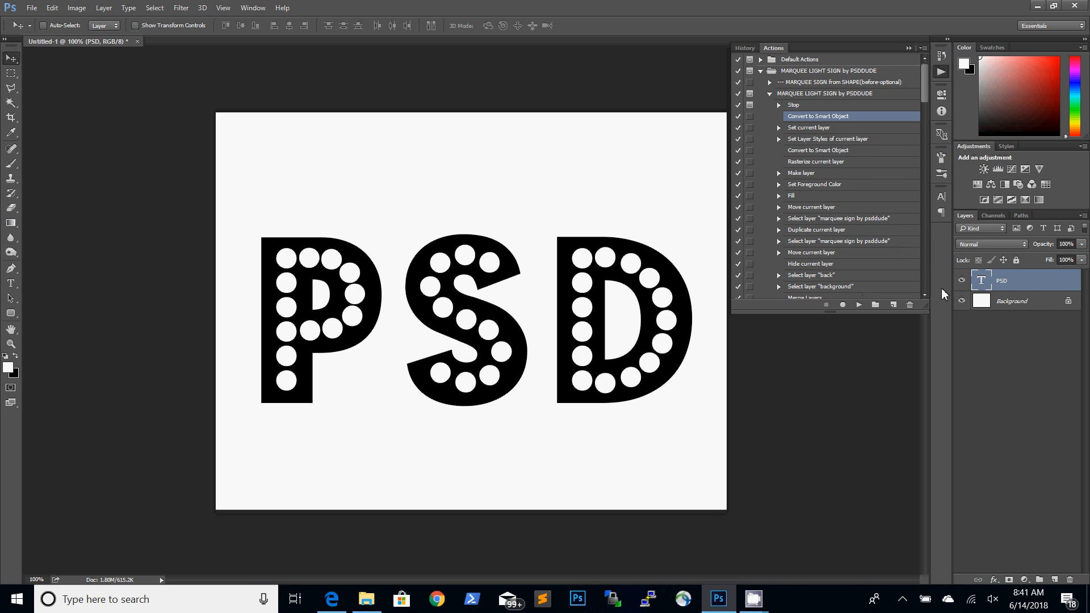
# Step: Delete the Background layer and resume the MARQUEE LIGHT SIGN by PSDDUDE action from Convert to Smart Object to its Magic Wand stop
pyautogui.moveTo(1014, 303); pyautogui.dragTo(1070, 580)
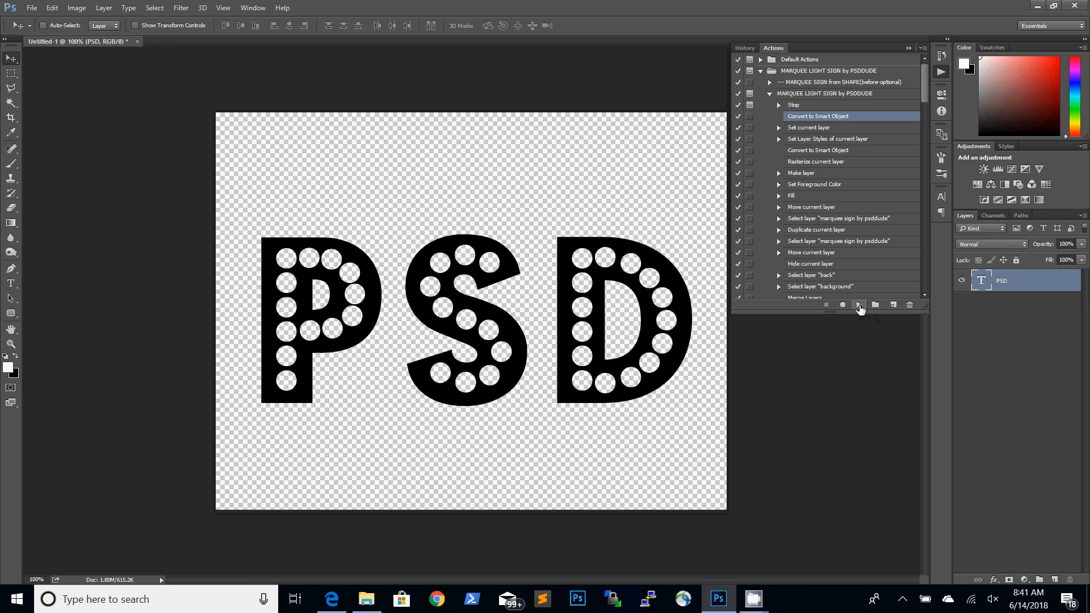
pyautogui.click(859, 305)
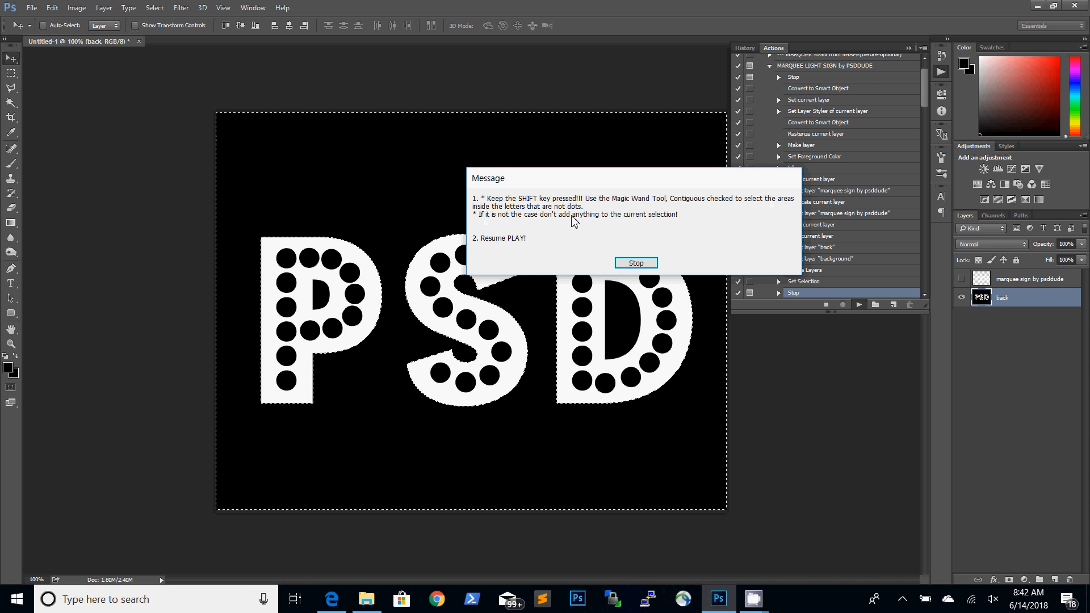
pyautogui.click(631, 262)
# Step: Add the inner areas of the letters D and P to the selection with the Magic Wand, and resume the action to its next stop
pyautogui.press('w')
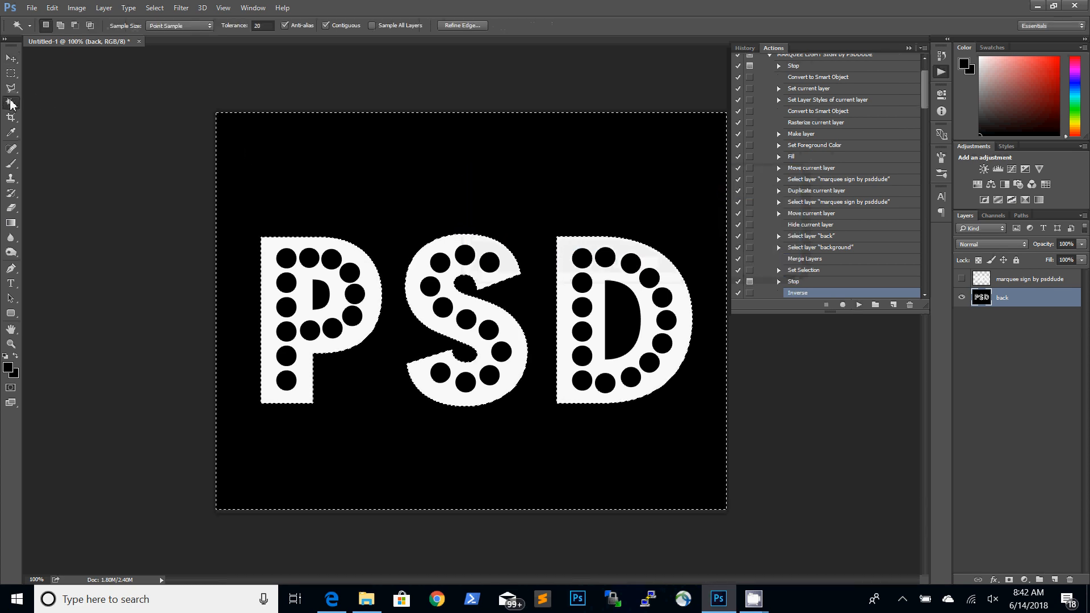
pyautogui.keyDown('shift'); pyautogui.click(618, 307); pyautogui.keyUp('shift')
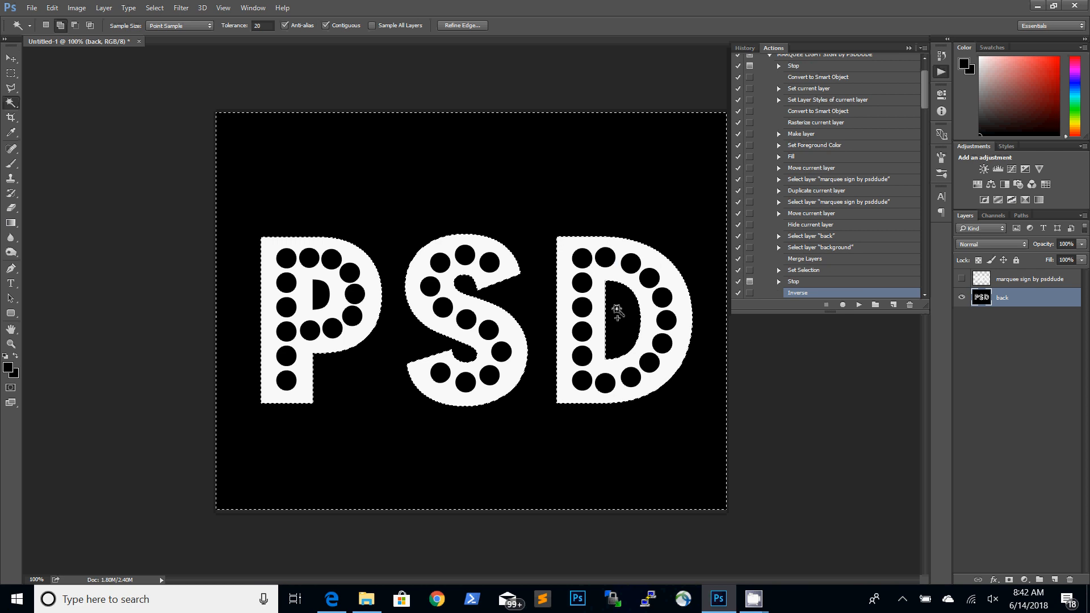
pyautogui.keyDown('shift'); pyautogui.click(321, 295); pyautogui.keyUp('shift')
pyautogui.click(859, 305)
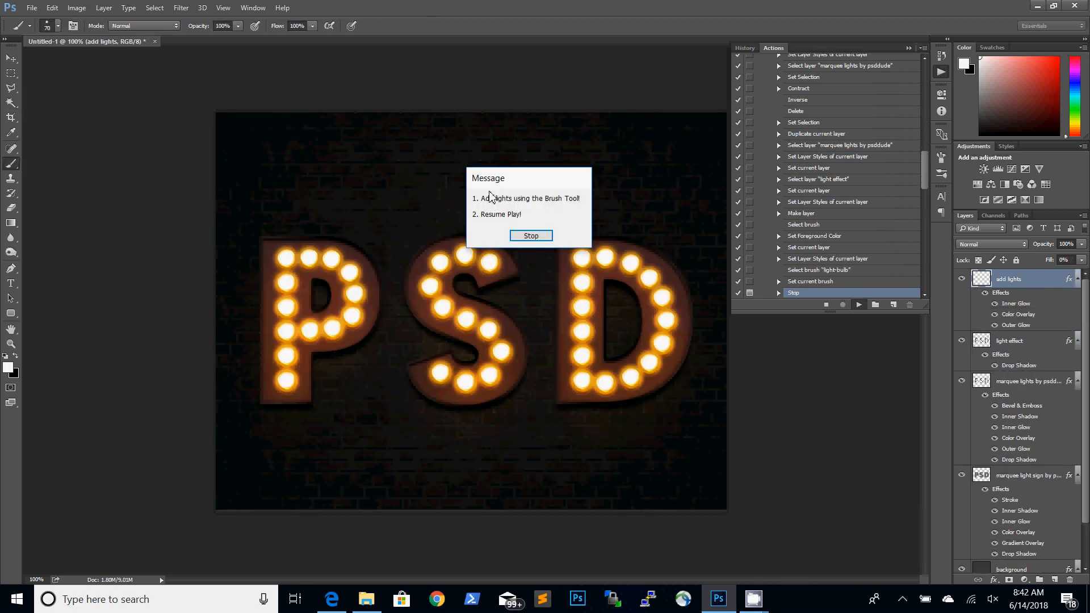
pyautogui.click(533, 233)
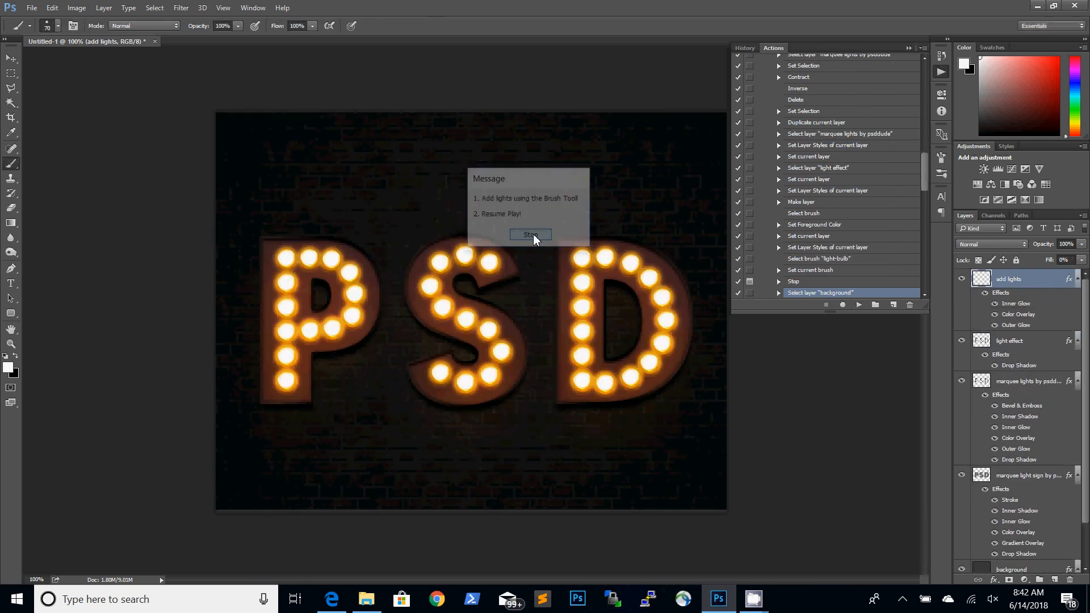
# Step: Brush extra light glows over one bulb each on the D, S and P, on the add lights layer
pyautogui.click(629, 260)
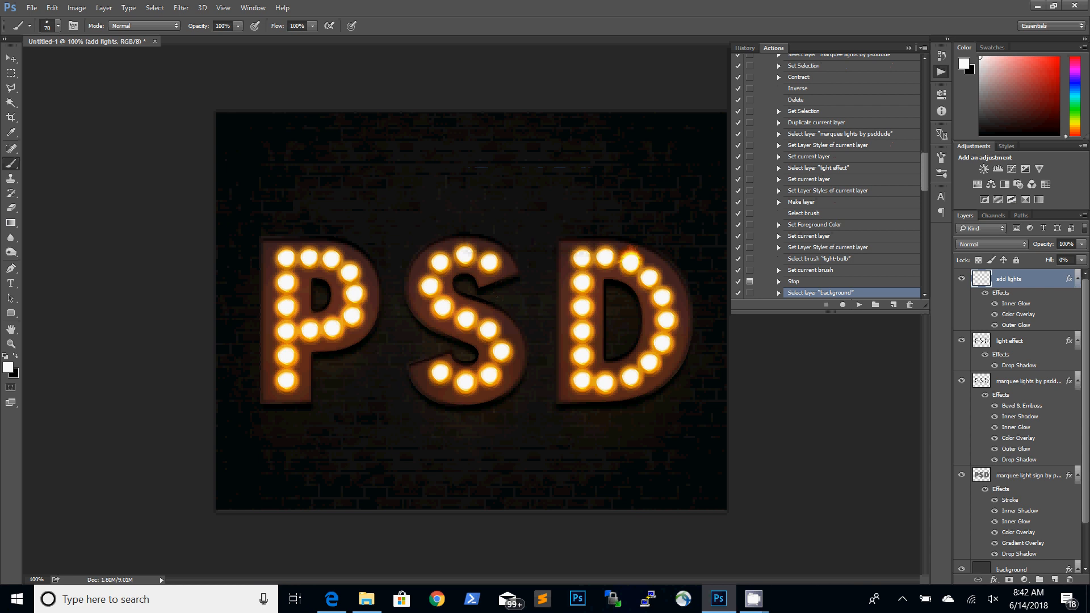
pyautogui.click(441, 363)
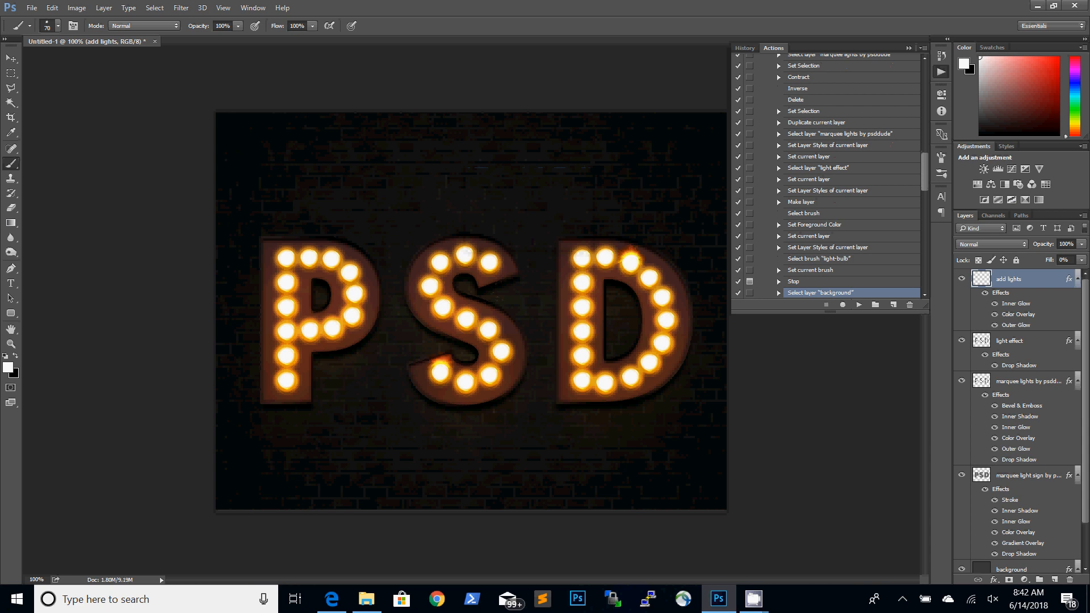
pyautogui.click(280, 356)
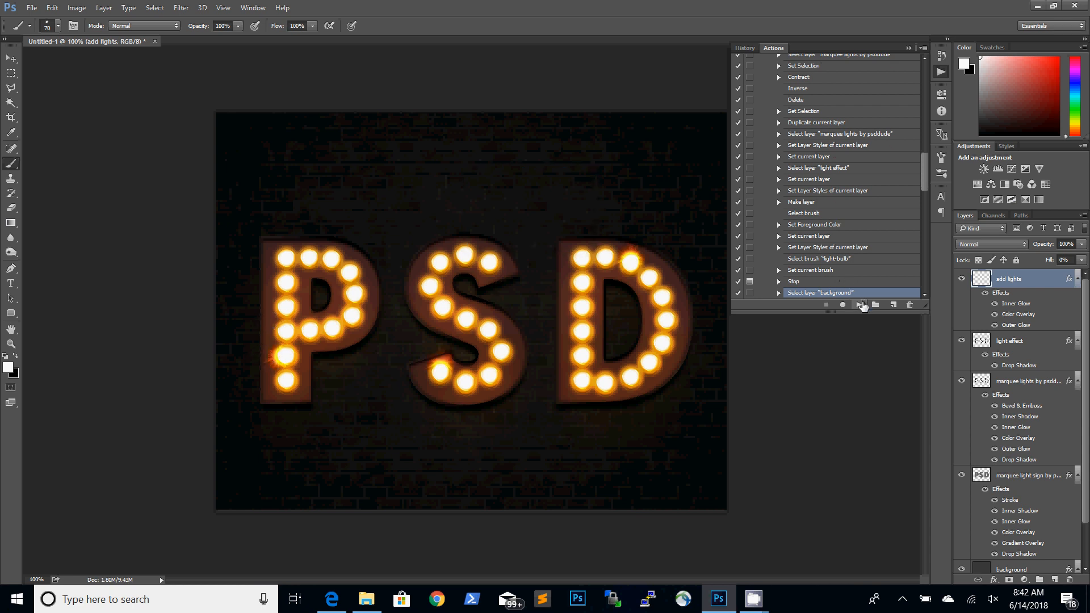
# Step: Resume the action, shift the metal grid's pattern overlay up and to the right, and finish the action at its cable-drawing stop
pyautogui.click(862, 306)
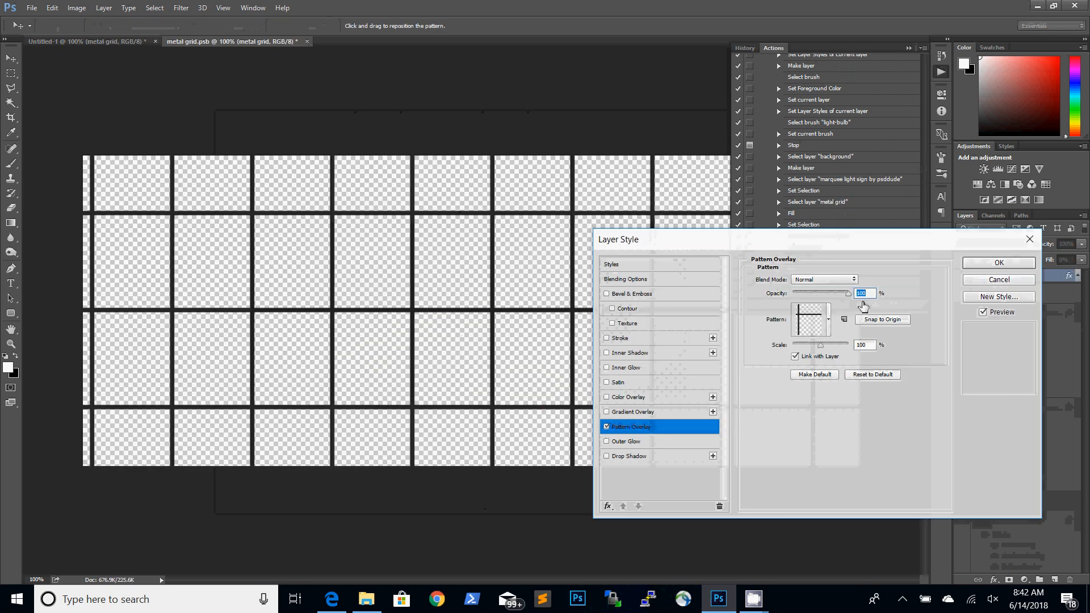
pyautogui.moveTo(444, 336); pyautogui.dragTo(486, 289)
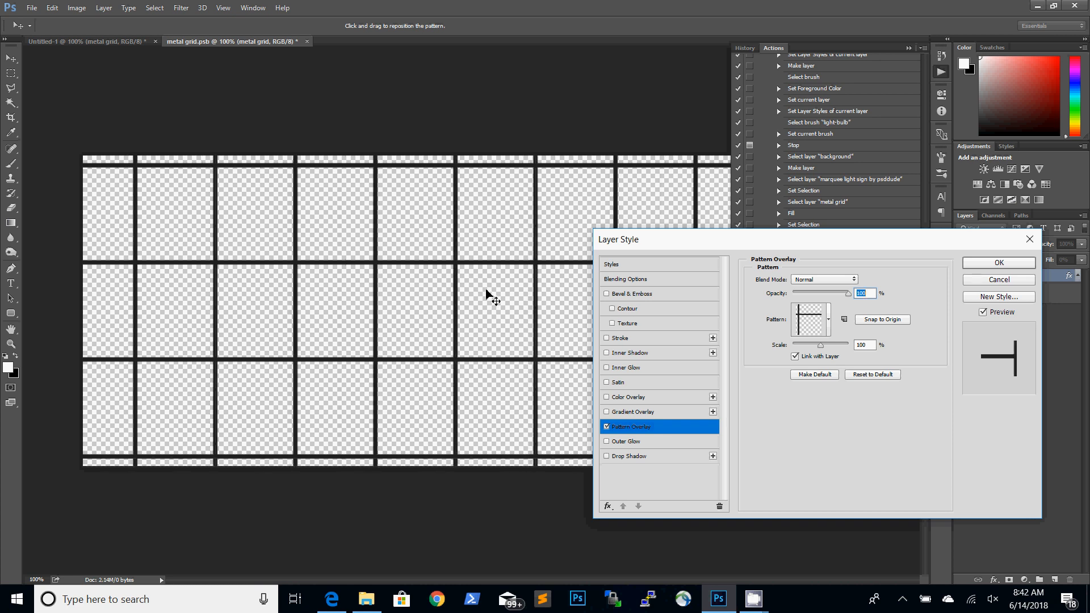
pyautogui.click(998, 264)
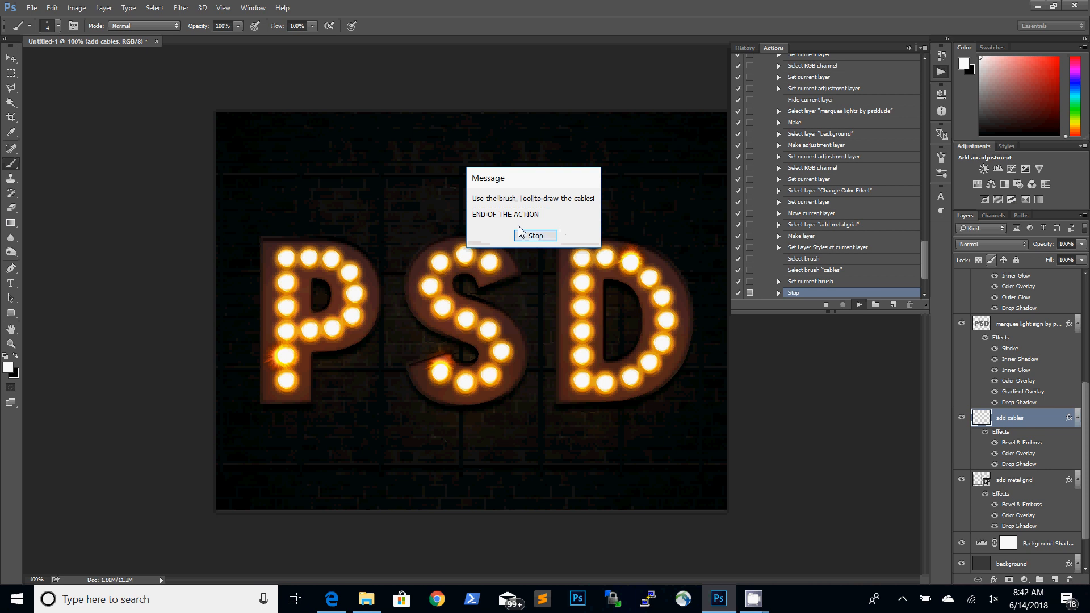
pyautogui.click(542, 234)
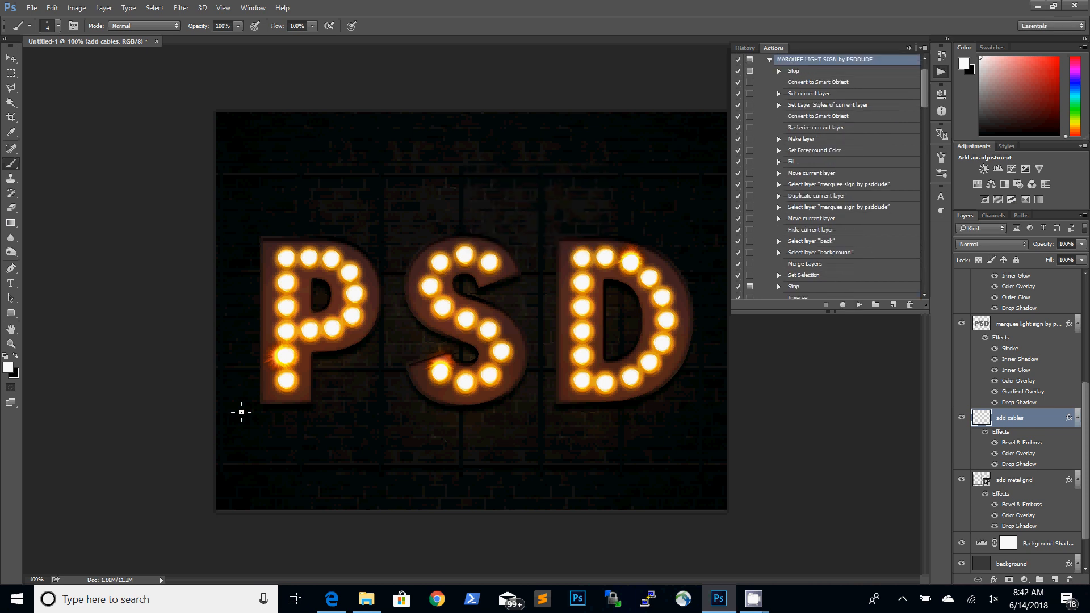
# Step: Brush one cable from the base of each letter down past the canvas's lower edge on the add cables layer
pyautogui.moveTo(289, 396); pyautogui.dragTo(310, 560)
pyautogui.moveTo(502, 392); pyautogui.dragTo(510, 546)
pyautogui.moveTo(636, 392); pyautogui.dragTo(646, 548)
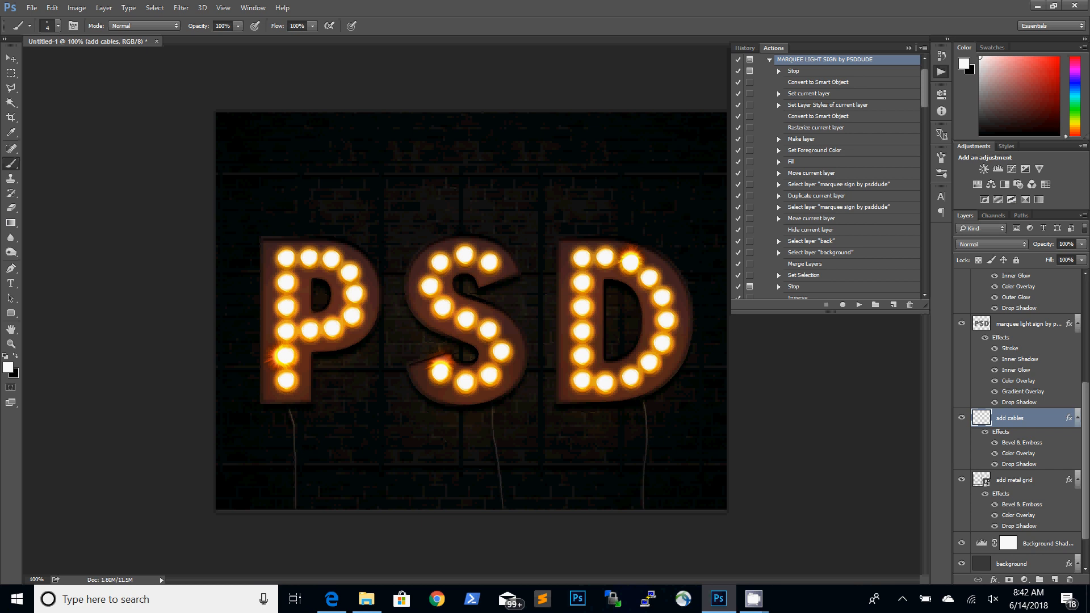
# Step: Collapse the finished action and play HIDE MARQUEE LIGHTS(after-optional) up to its painting stop
pyautogui.click(770, 59)
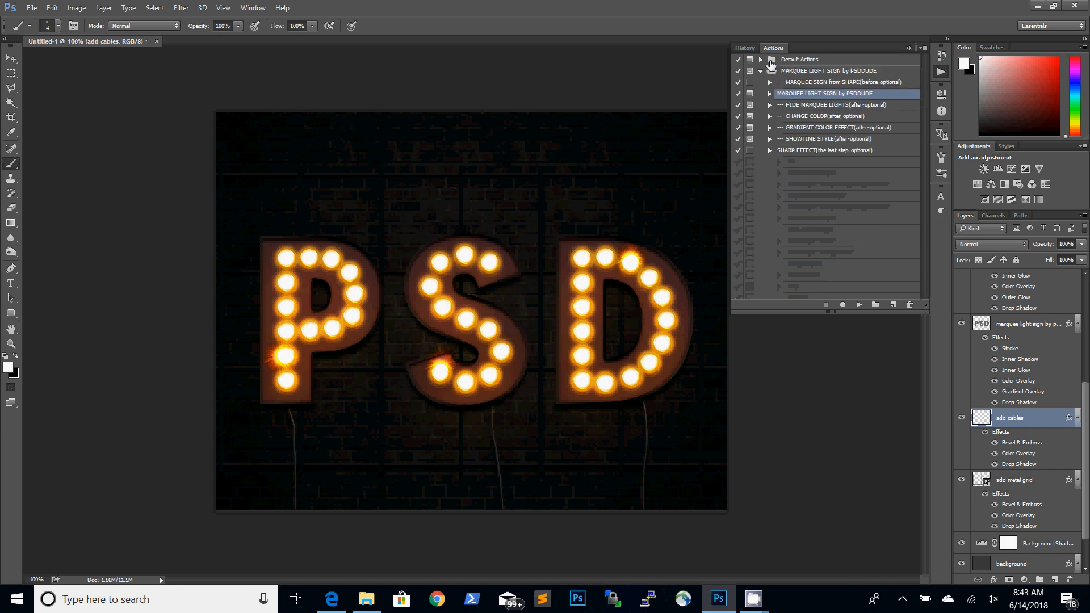
pyautogui.click(823, 105)
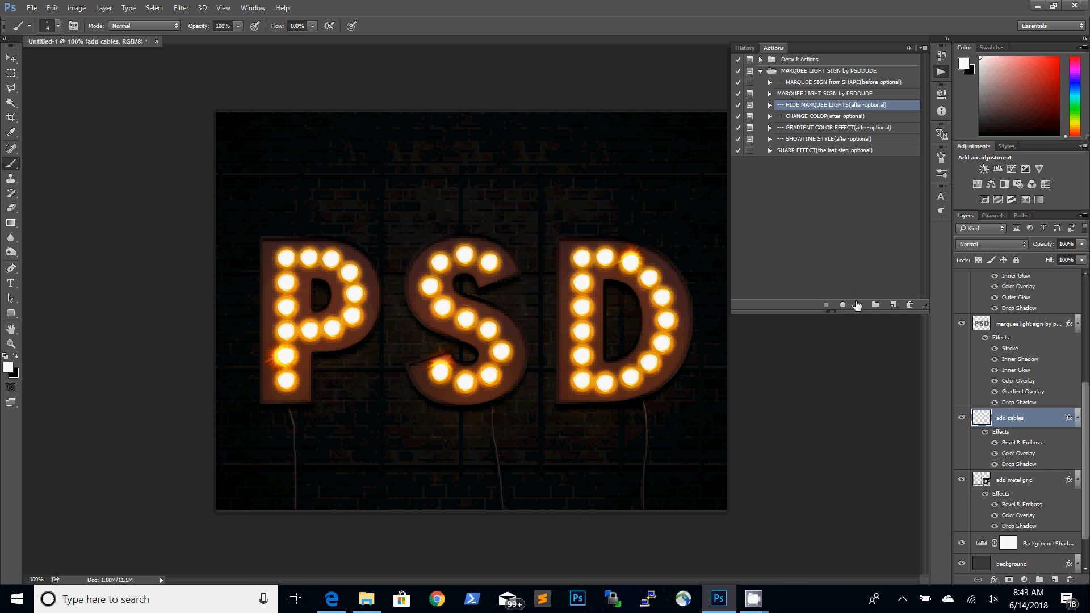
pyautogui.click(857, 305)
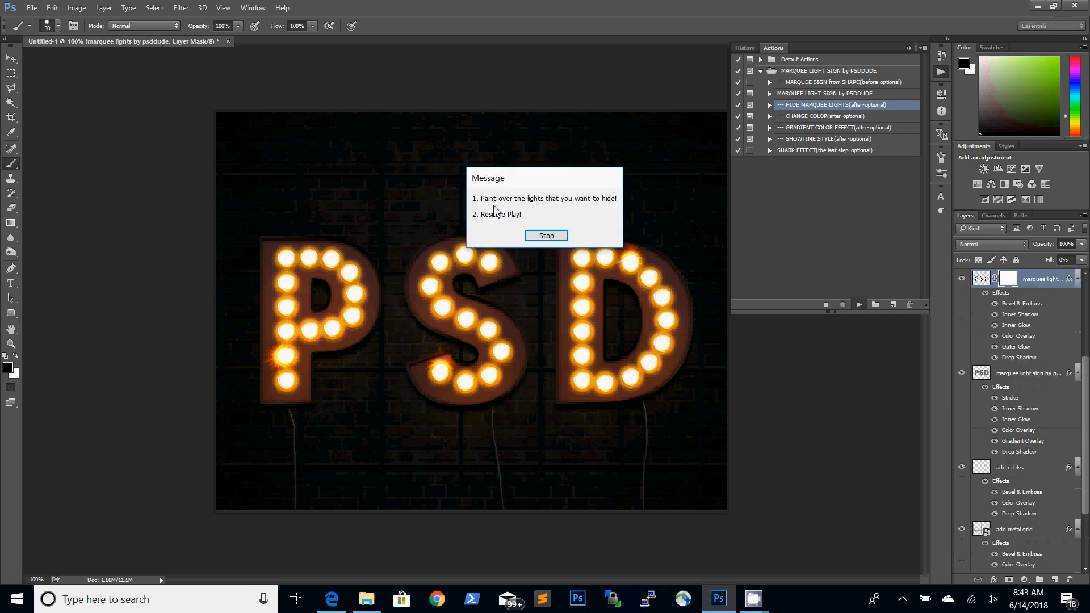
pyautogui.click(559, 234)
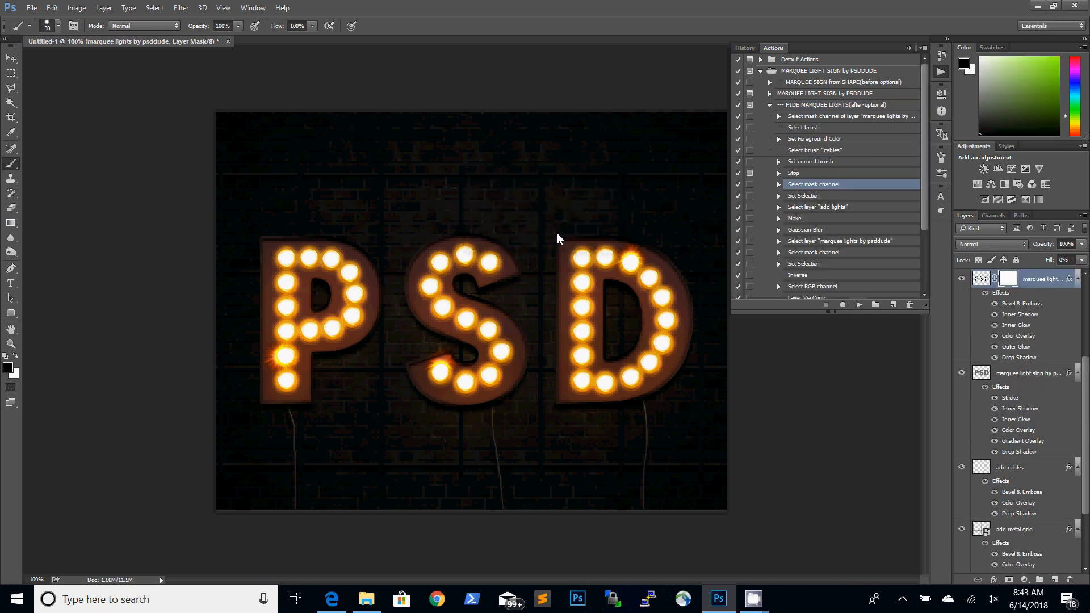
# Step: Mask out the S's upper end bulb and two bulbs in the P's lower curve, and resume the action to its end
pyautogui.click(491, 260)
pyautogui.click(331, 327)
pyautogui.moveTo(337, 334); pyautogui.dragTo(359, 319)
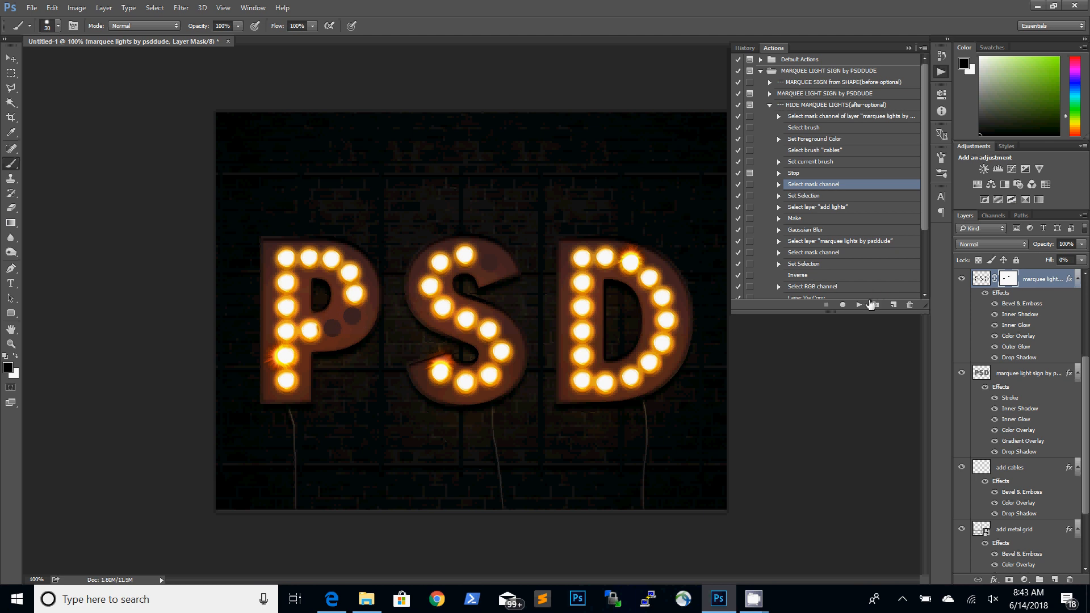
pyautogui.click(864, 307)
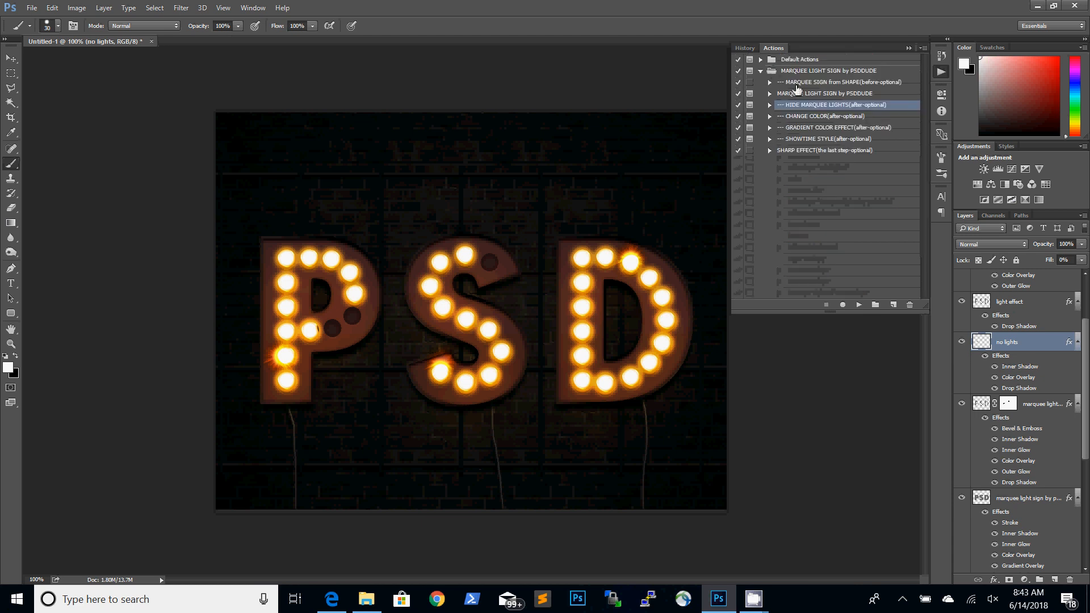
# Step: Play the GRADIENT COLOR EFFECT(after-optional) action to add a gradient fill over the sign
pyautogui.click(818, 128)
pyautogui.click(860, 304)
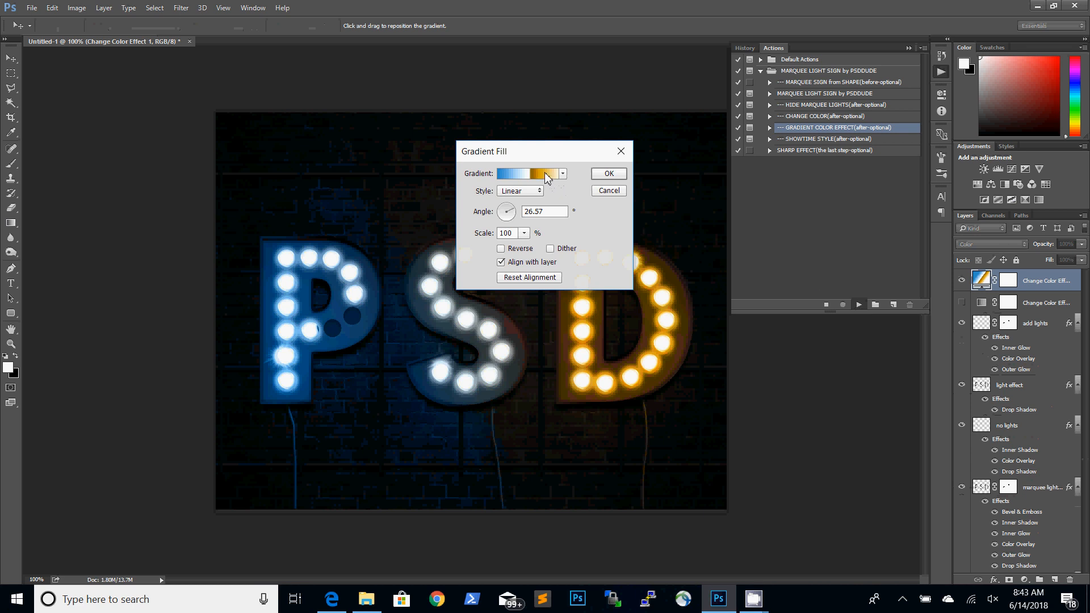
# Step: Preview the Red-Green, Violet-Orange and Chrome gradient presets on the sign, and leave the Gradient Editor without applying changes
pyautogui.click(545, 174)
pyautogui.click(706, 224)
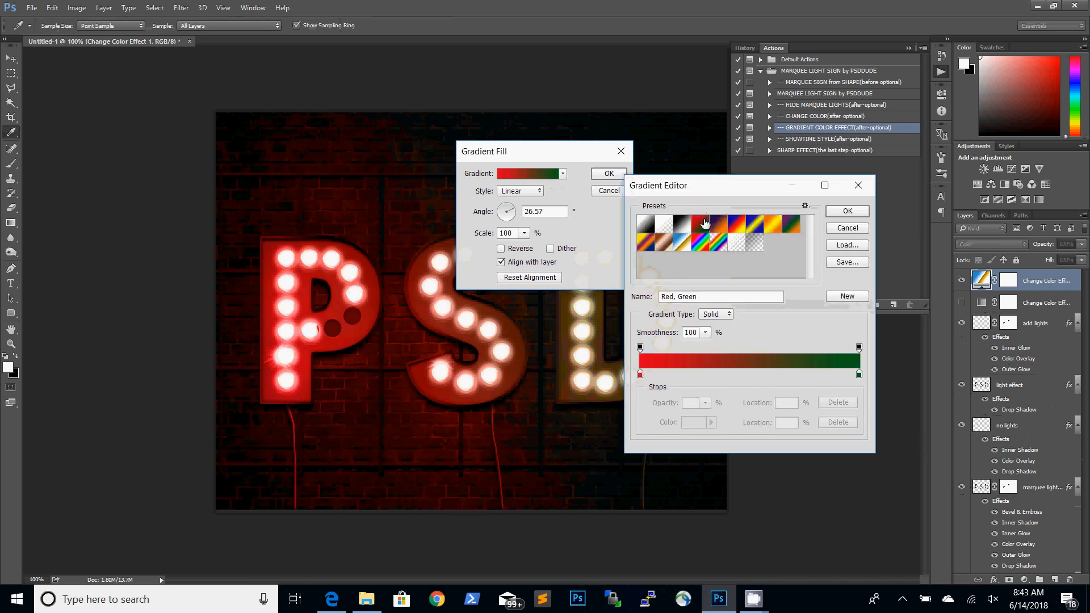
pyautogui.click(720, 224)
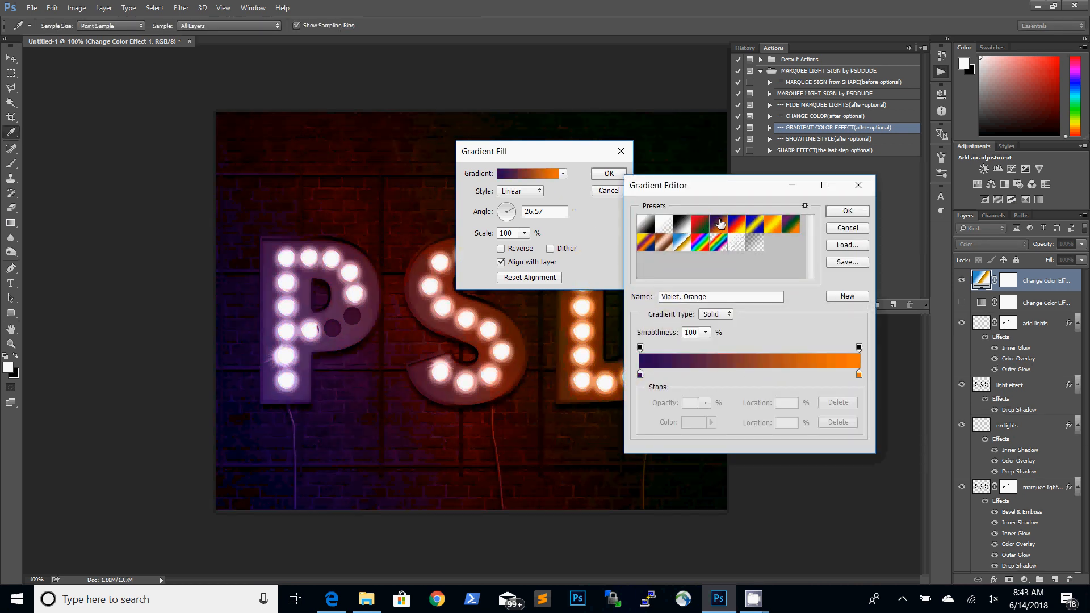
pyautogui.click(682, 243)
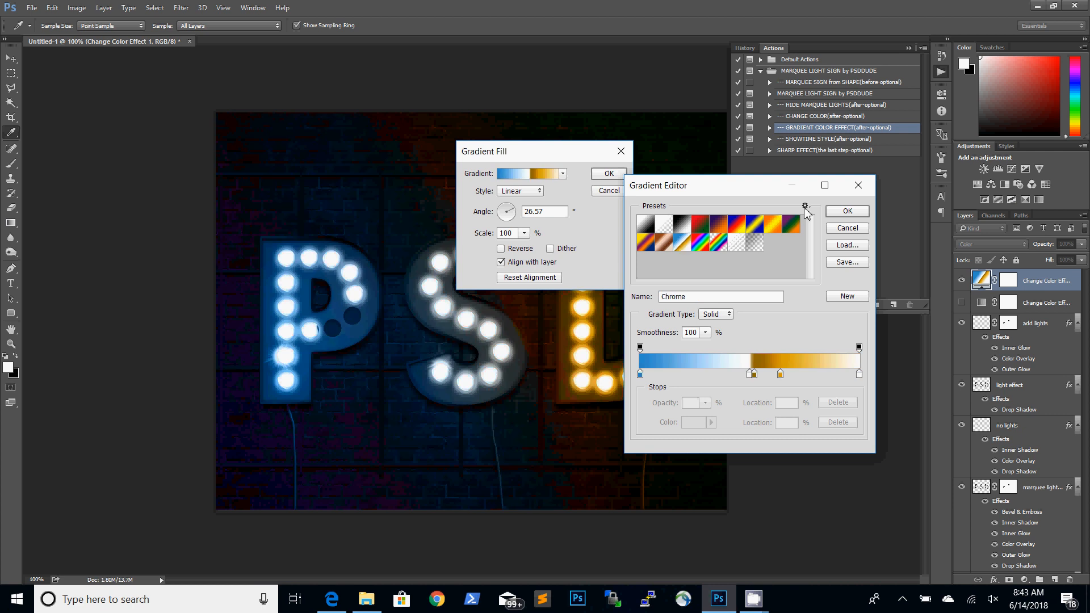
pyautogui.click(846, 226)
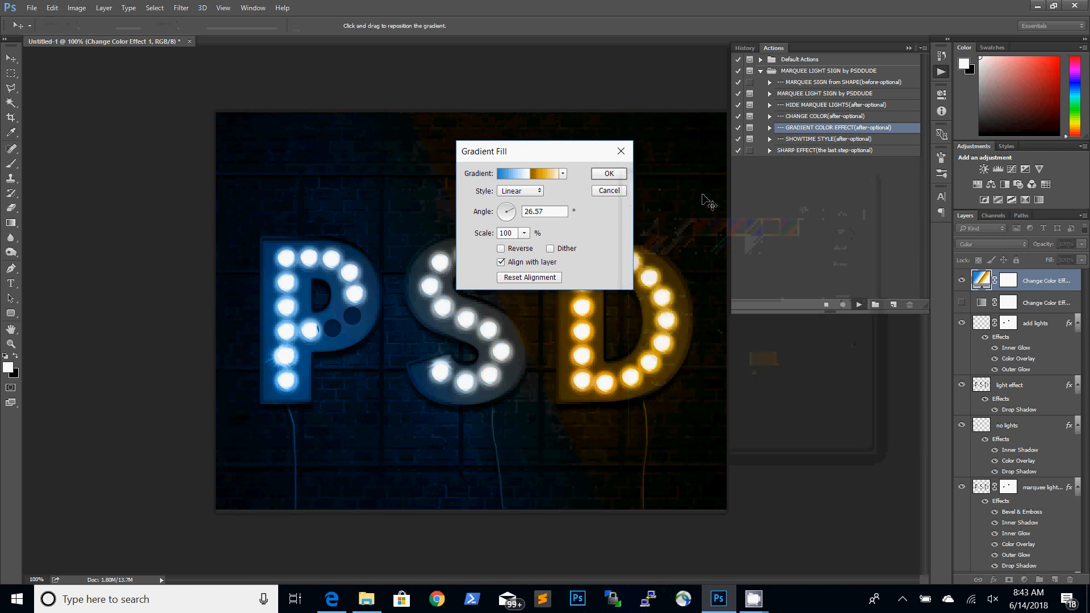
# Step: Accept the blue-to-gold linear gradient fill and hide its color effect layer
pyautogui.click(615, 174)
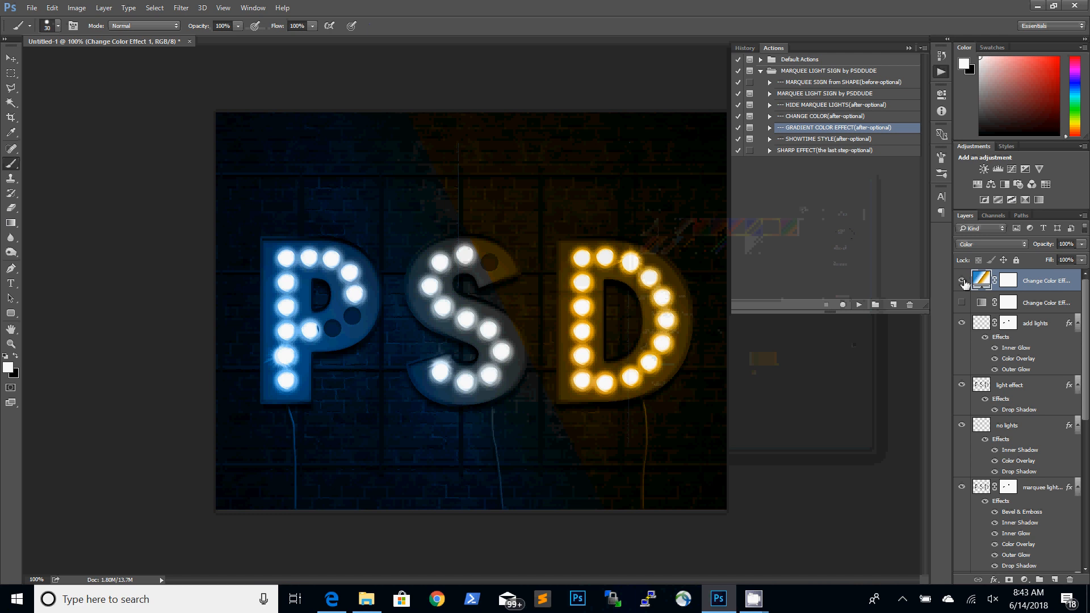
pyautogui.click(962, 280)
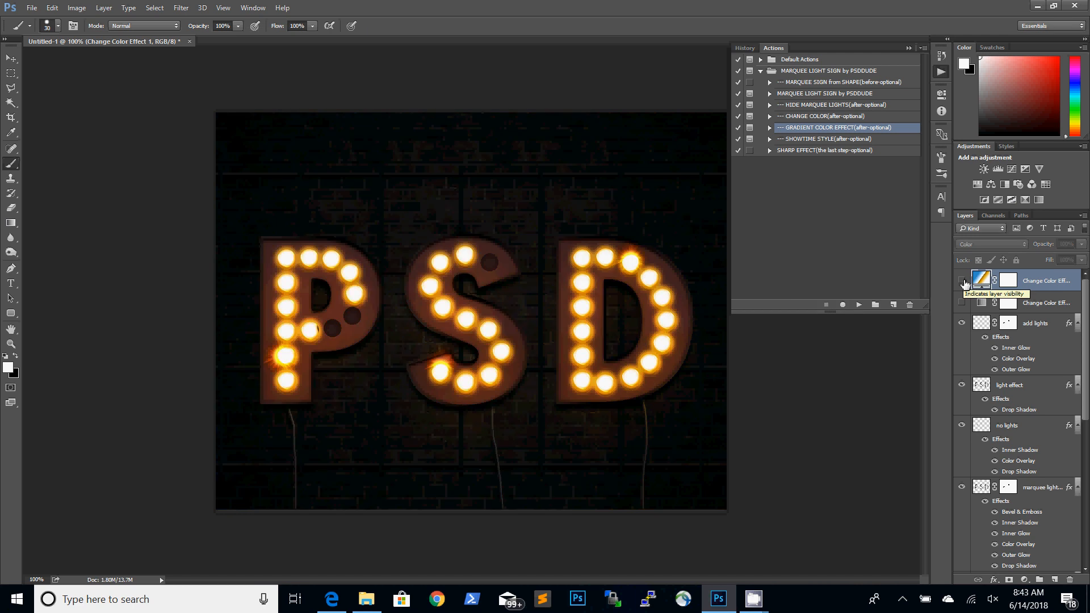
# Step: Play the SHARP EFFECT(the last step-optional) action to sharpen the sign
pyautogui.click(827, 152)
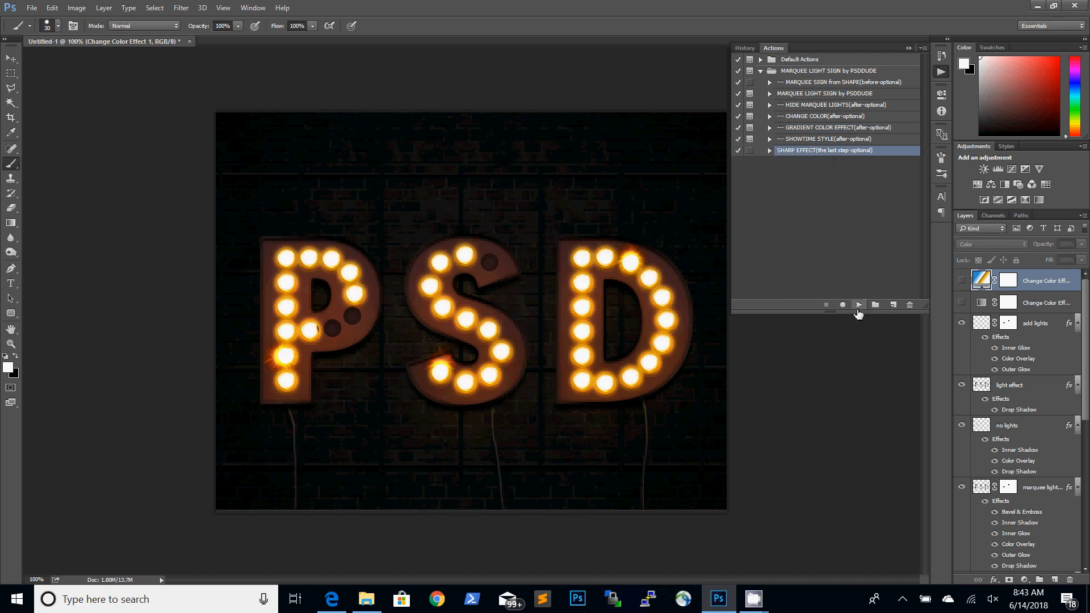
pyautogui.click(858, 306)
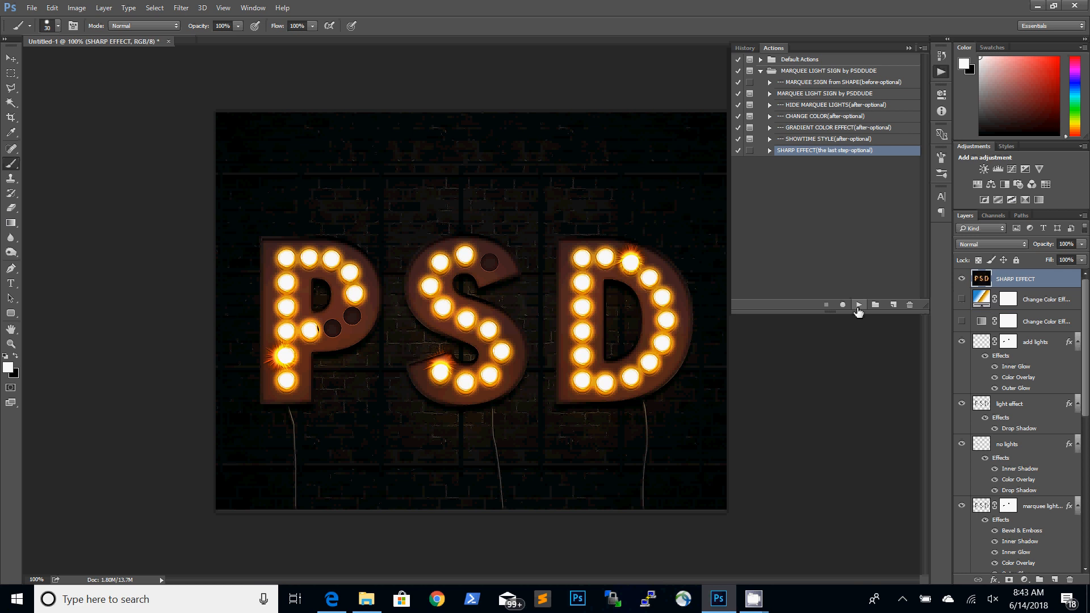